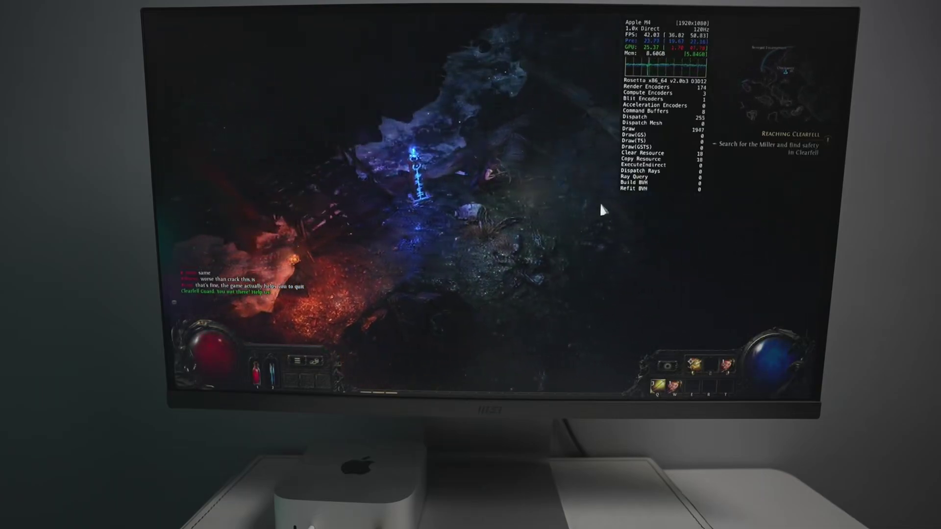
pyautogui.moveTo(601, 206)
pyautogui.mouseDown()
pyautogui.moveTo(601, 190)
pyautogui.moveTo(496, 270)
pyautogui.moveTo(298, 154)
pyautogui.moveTo(307, 119)
pyautogui.moveTo(367, 137)
pyautogui.moveTo(462, 122)
pyautogui.moveTo(468, 133)
pyautogui.moveTo(606, 148)
pyautogui.moveTo(614, 161)
pyautogui.moveTo(550, 195)
pyautogui.moveTo(384, 246)
pyautogui.moveTo(525, 265)
pyautogui.mouseUp()
pyautogui.click(584, 81)
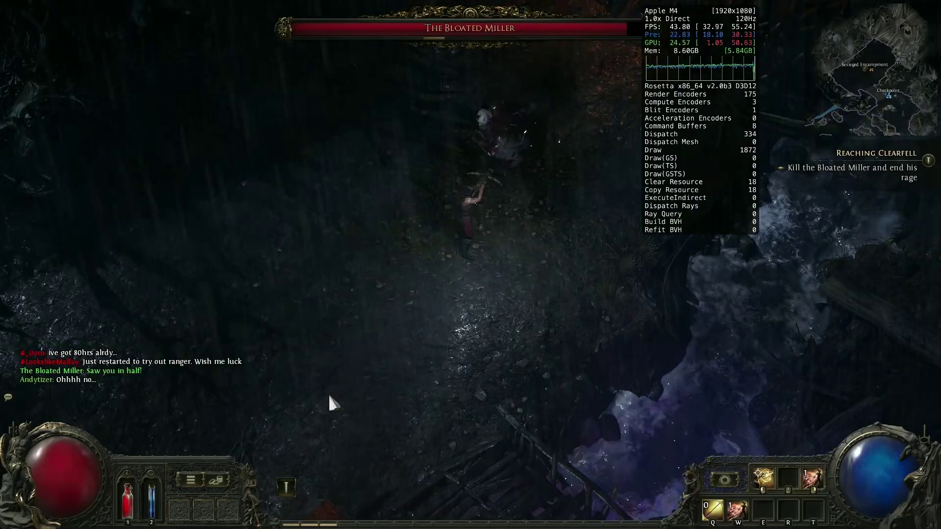
# Retreat from the Bloated Miller towards the wooden bridge, drink the life flask and dodge roll away from his attack
pyautogui.click(357, 410)
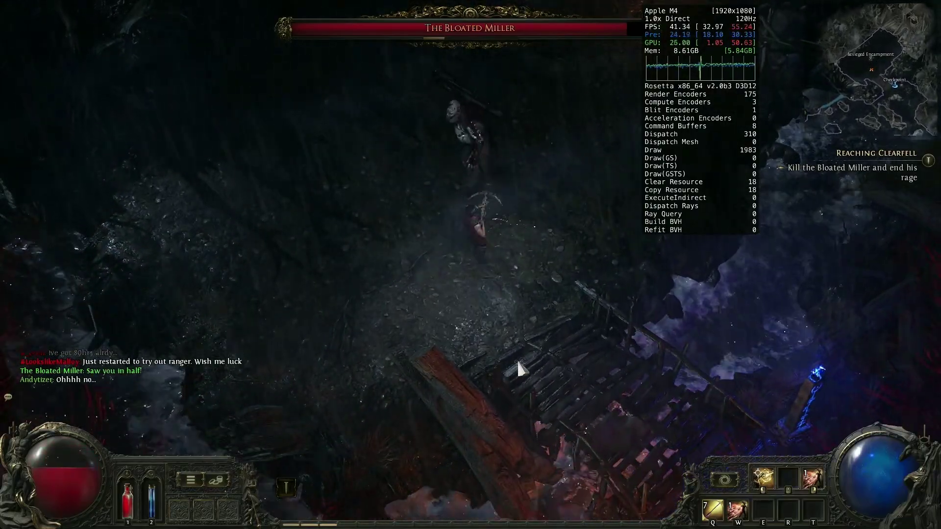
pyautogui.click(518, 361)
pyautogui.press('1')
pyautogui.click(434, 92)
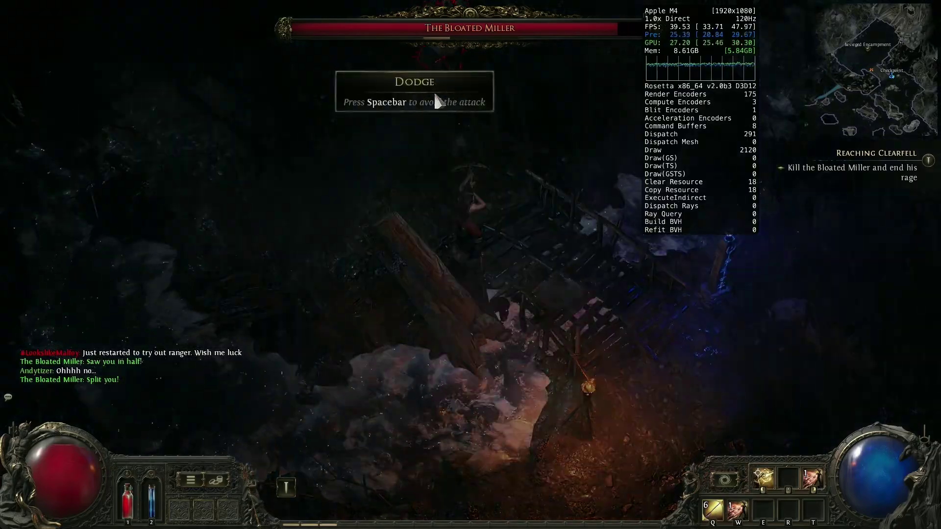
pyautogui.press('space')
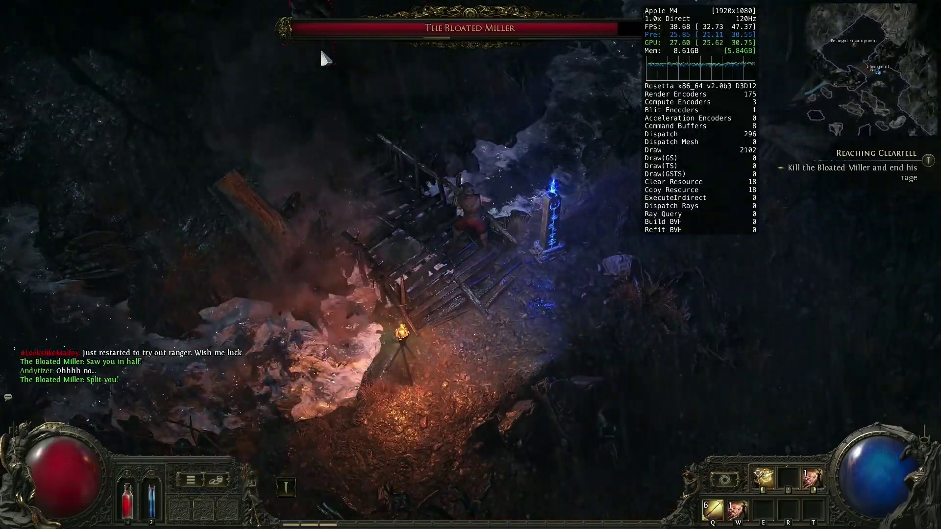
# Fire repeated crossbow shots at the Bloated Miller across the wooden bridge
pyautogui.click(321, 51)
pyautogui.click(323, 51)
pyautogui.click(328, 52)
pyautogui.click(331, 63)
pyautogui.click(339, 76)
pyautogui.click(346, 101)
pyautogui.click(440, 290)
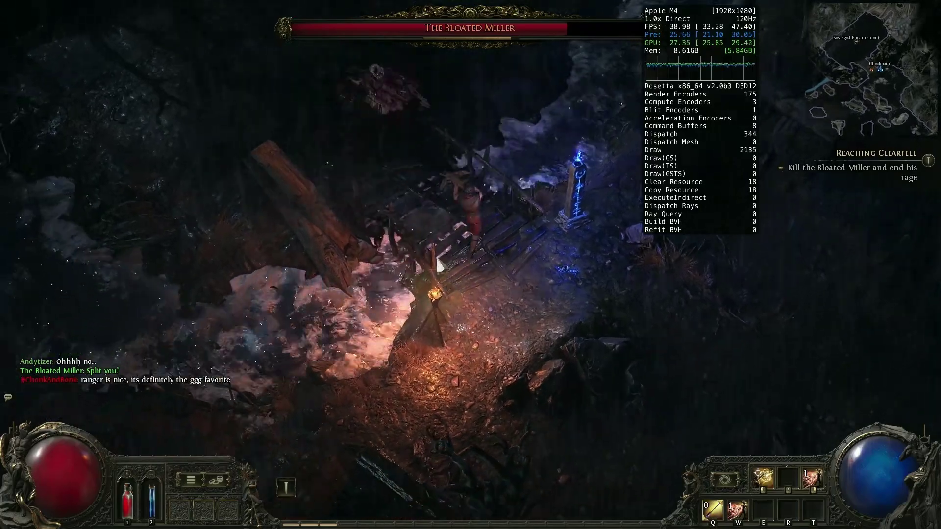
# Fall back past the burning torch into the dead trees while shooting at the pursuing Bloated Miller
pyautogui.click(404, 84)
pyautogui.click(549, 322)
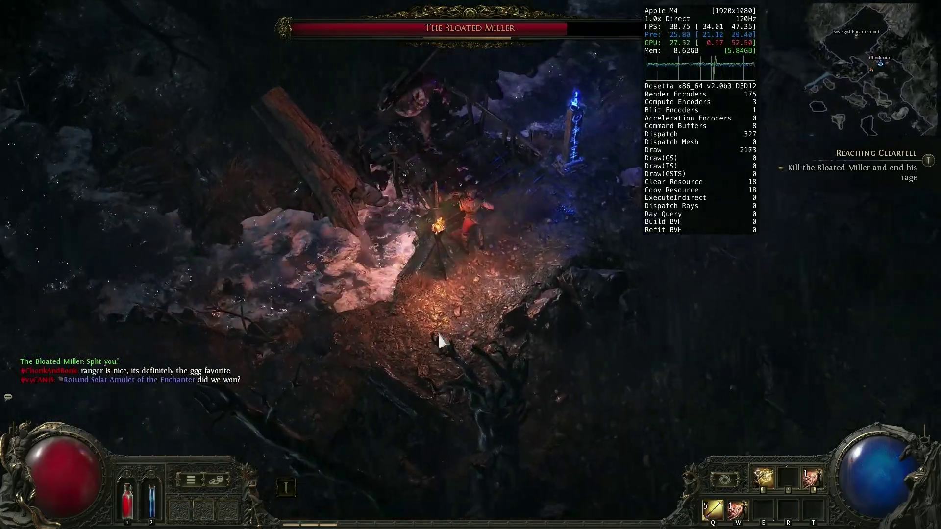
pyautogui.click(439, 337)
pyautogui.click(443, 95)
pyautogui.click(481, 98)
pyautogui.click(549, 110)
pyautogui.click(296, 210)
pyautogui.click(637, 272)
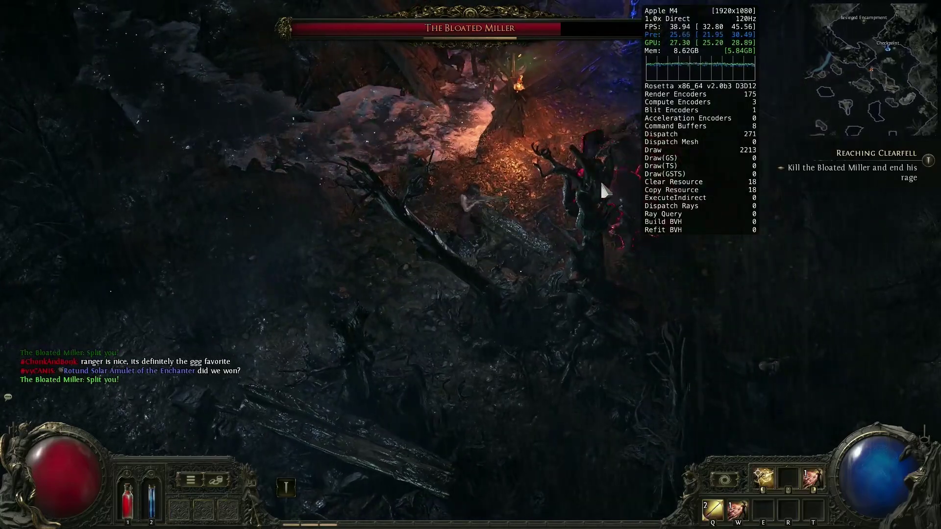
# Move into the clearing beside the river and shoot the Bloated Miller when he closes in
pyautogui.click(602, 185)
pyautogui.click(338, 204)
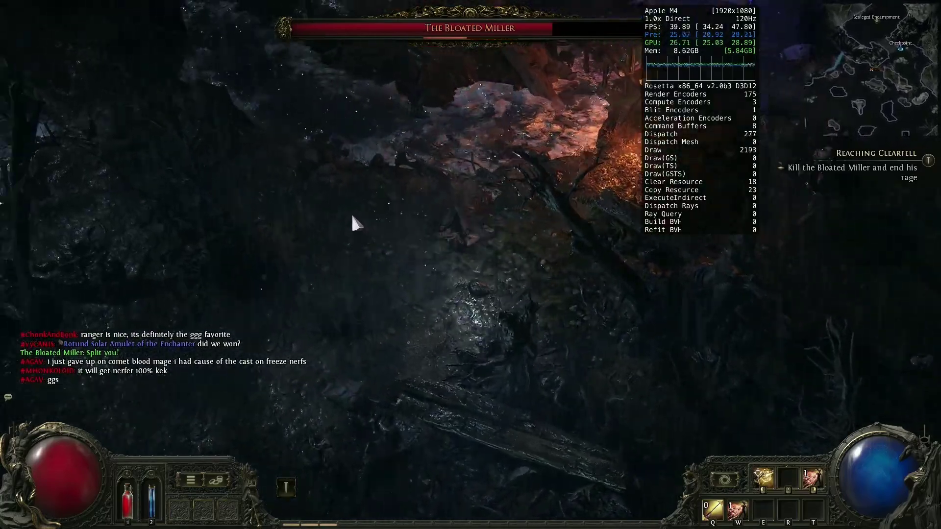
pyautogui.click(804, 208)
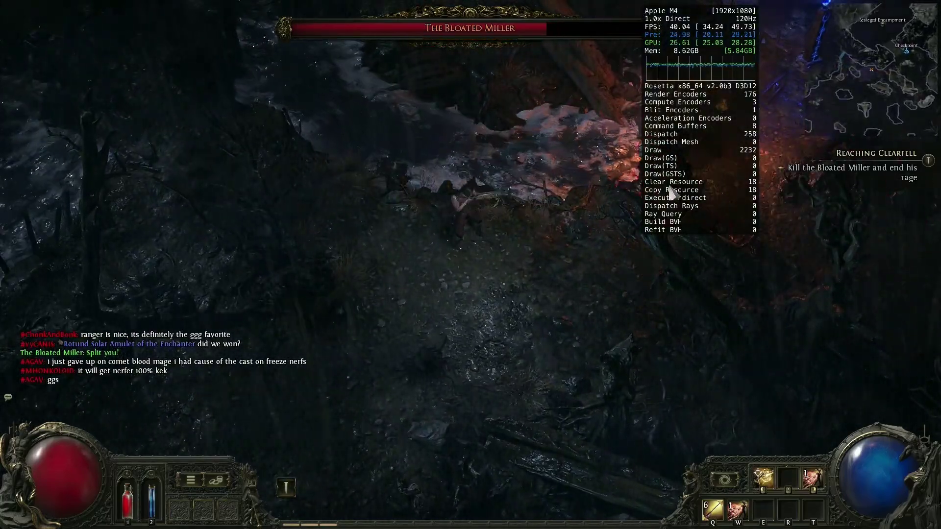
pyautogui.click(604, 181)
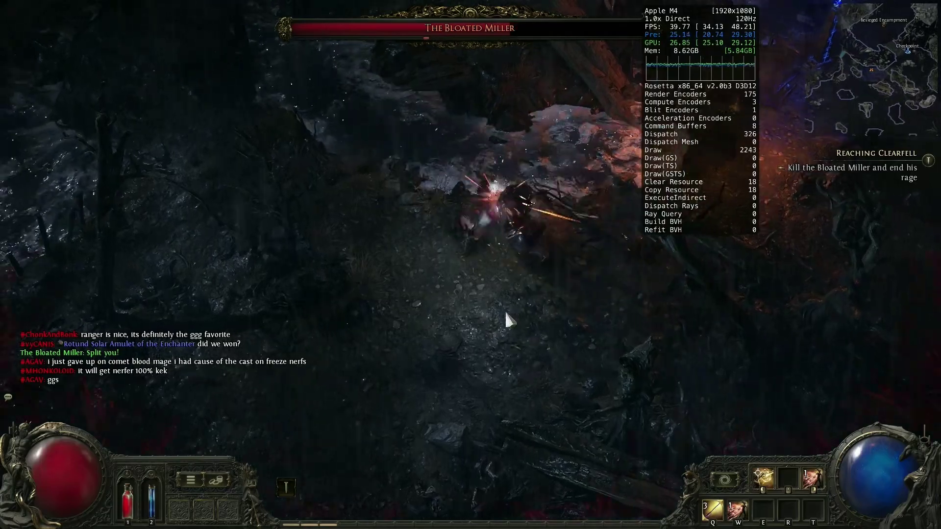
pyautogui.click(505, 313)
pyautogui.click(448, 128)
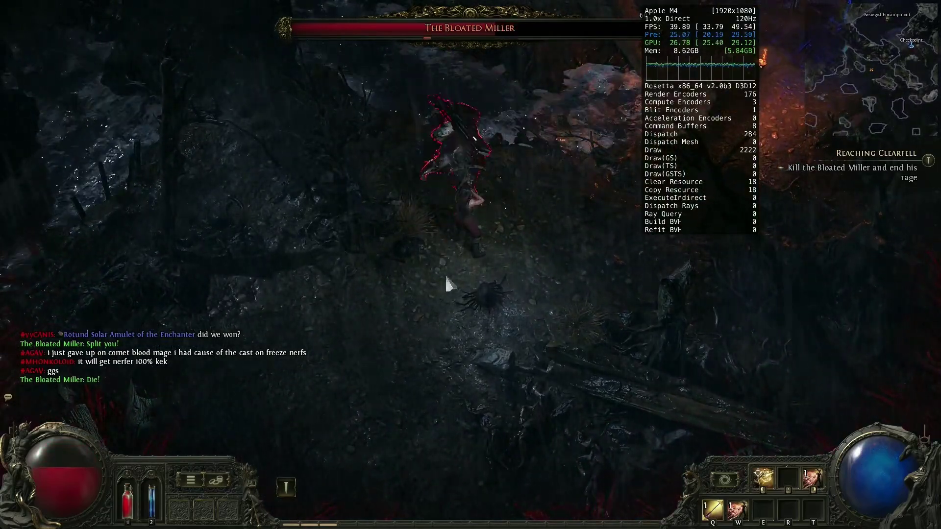
# Back away across the clearing from the Bloated Miller and shoot him at short range
pyautogui.click(426, 336)
pyautogui.click(538, 99)
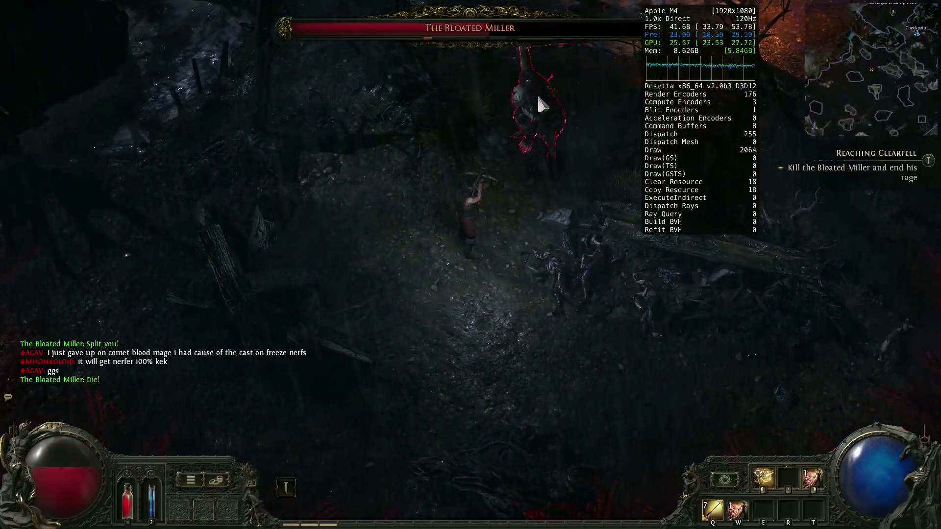
pyautogui.click(538, 98)
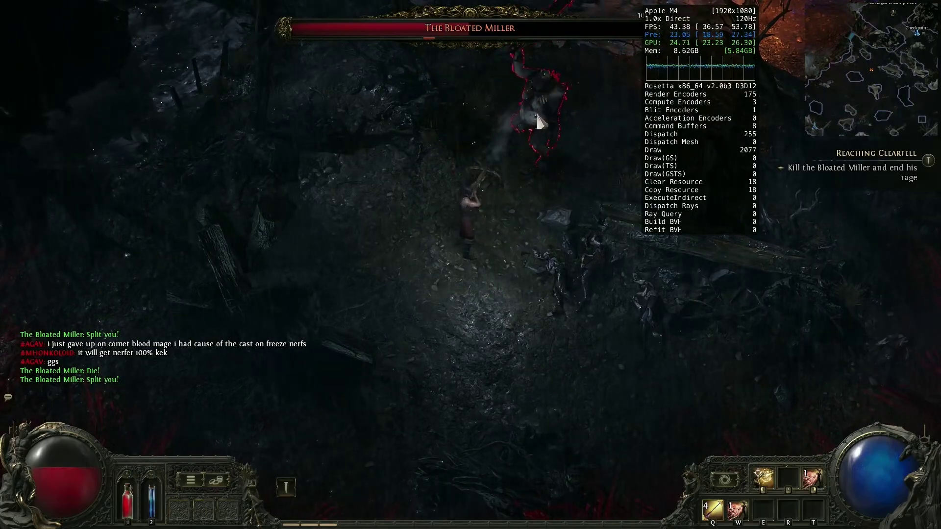
pyautogui.click(529, 118)
pyautogui.click(381, 196)
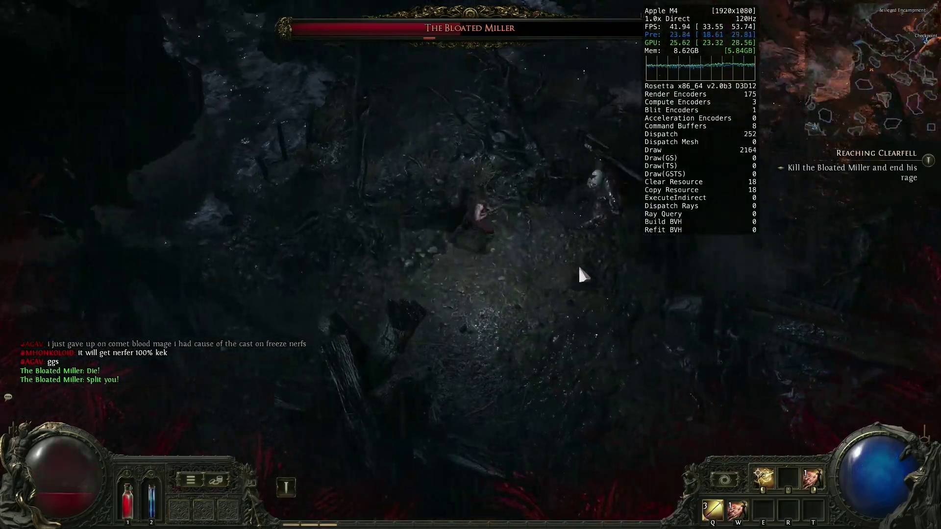
# Restore health with the life flask and run from the Bloated Miller towards the fallen log
pyautogui.press('1')
pyautogui.click(535, 171)
pyautogui.click(575, 241)
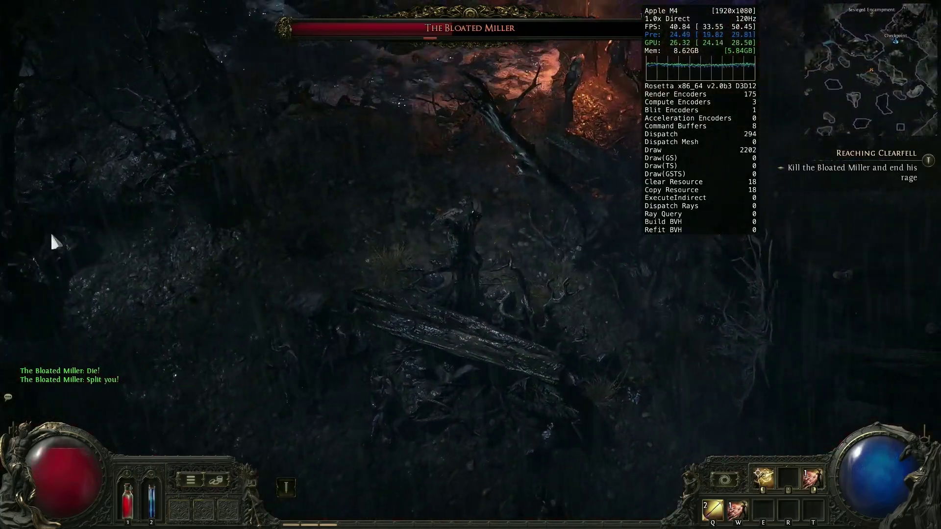
pyautogui.click(351, 167)
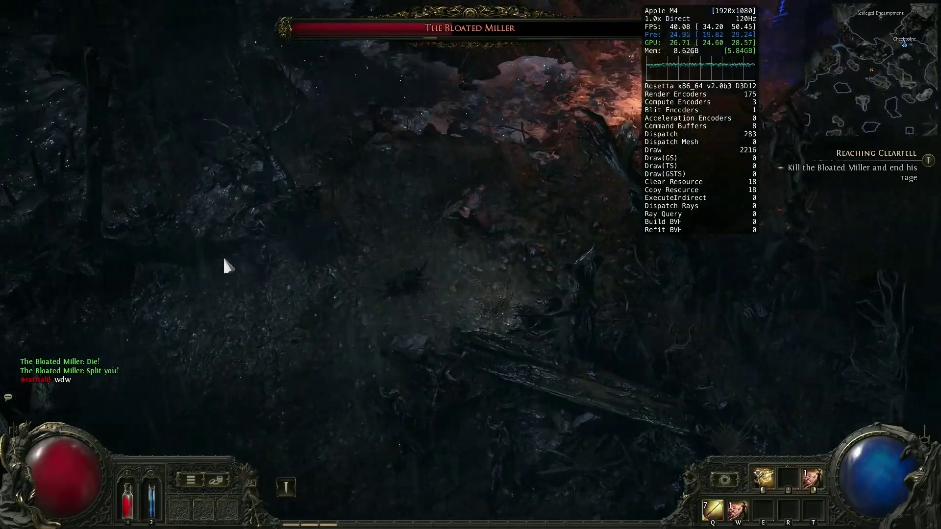
# Shoot the Bloated Miller from across the clearing, keeping distance by moving between the river and the fallen log
pyautogui.click(131, 298)
pyautogui.click(131, 298)
pyautogui.click(132, 298)
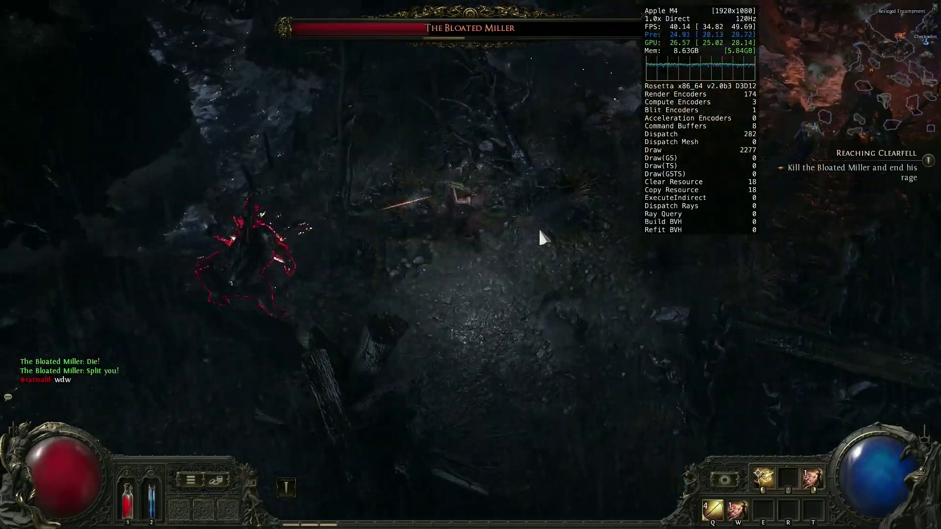
pyautogui.click(634, 230)
pyautogui.click(34, 283)
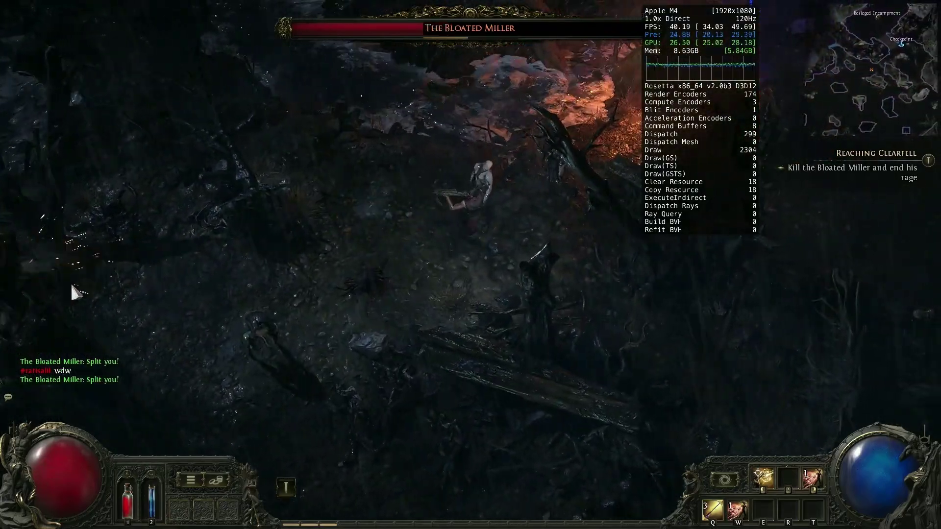
# Escape the Drowned near the fallen log and move back towards the torch
pyautogui.click(72, 286)
pyautogui.click(475, 303)
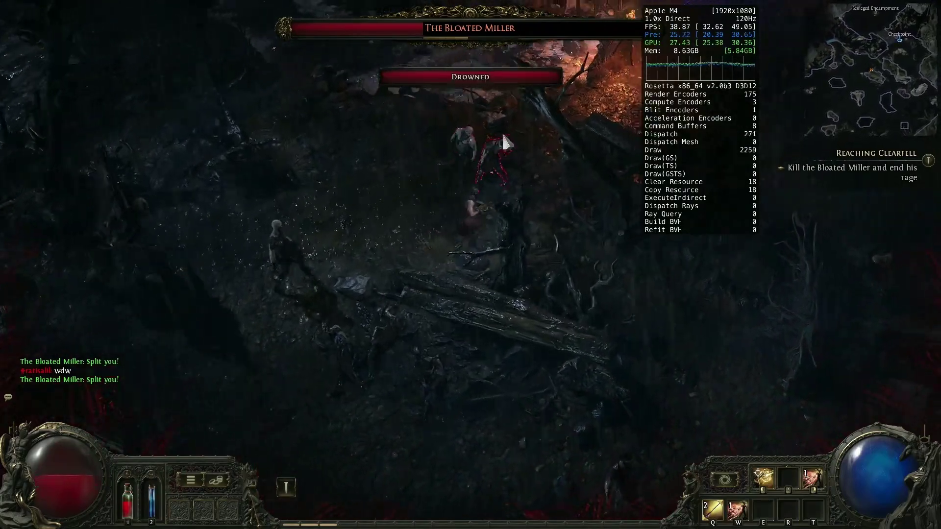
pyautogui.click(505, 142)
pyautogui.click(616, 173)
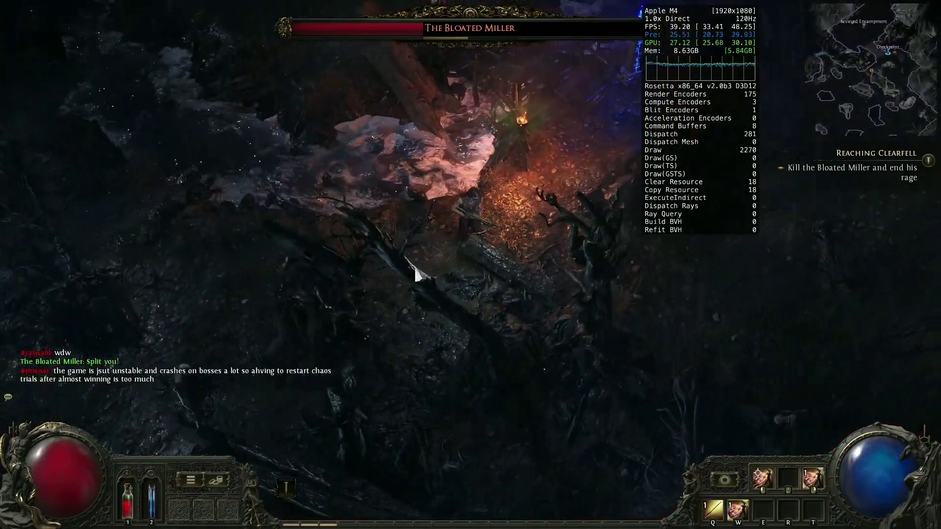
# Cross the wooden bridge to the far bank while attacking the Bloated Miller and evading the Drowned
pyautogui.click(262, 322)
pyautogui.click(456, 179)
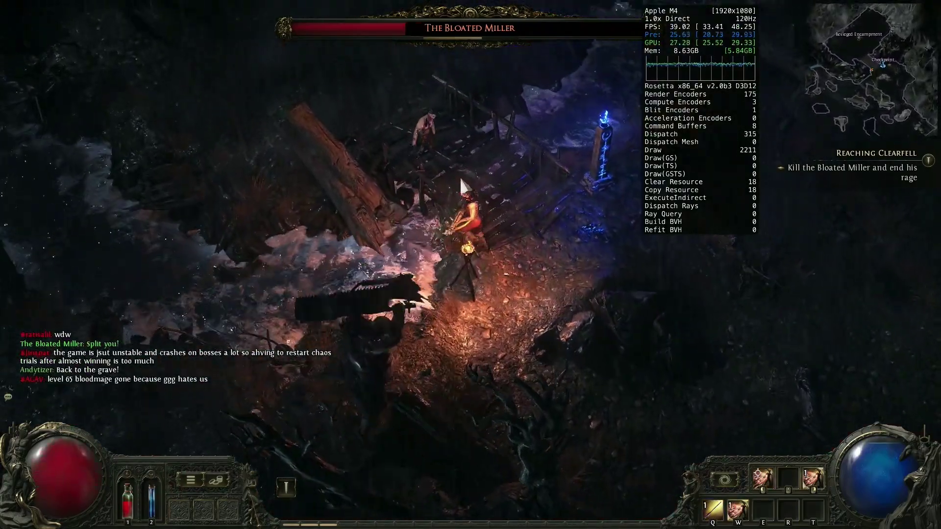
pyautogui.click(427, 172)
pyautogui.click(496, 273)
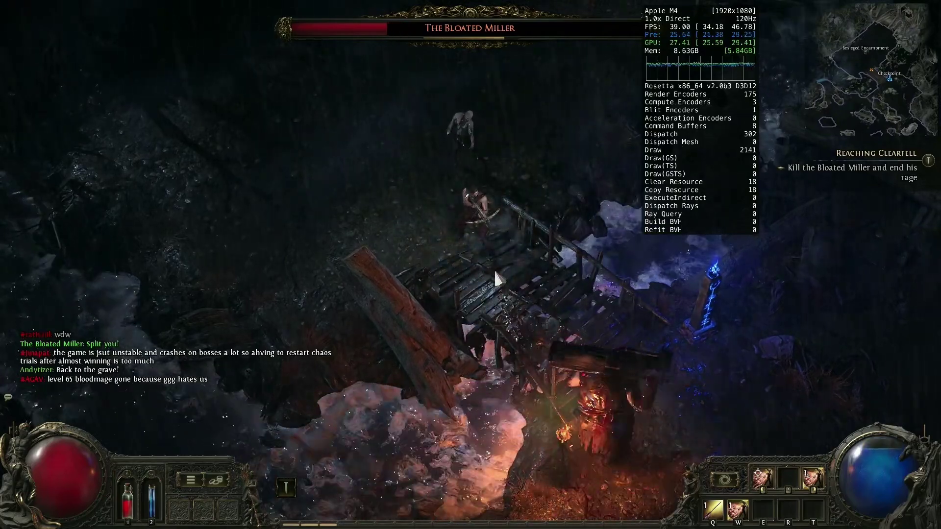
pyautogui.click(389, 247)
pyautogui.click(352, 219)
# Fire a series of crossbow bolts at the Bloated Miller from the far bank beside the broken beam
pyautogui.press('q')
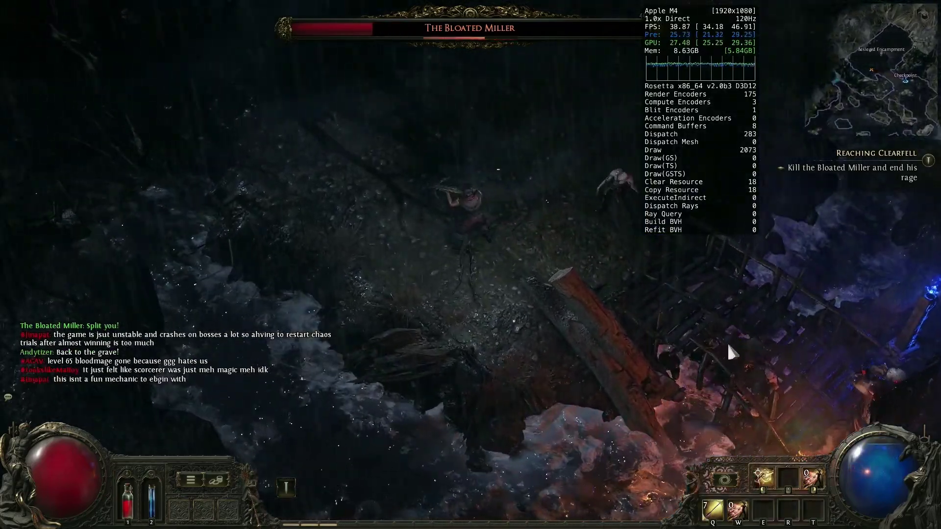
pyautogui.press('q')
pyautogui.press('q')
pyautogui.press('q')
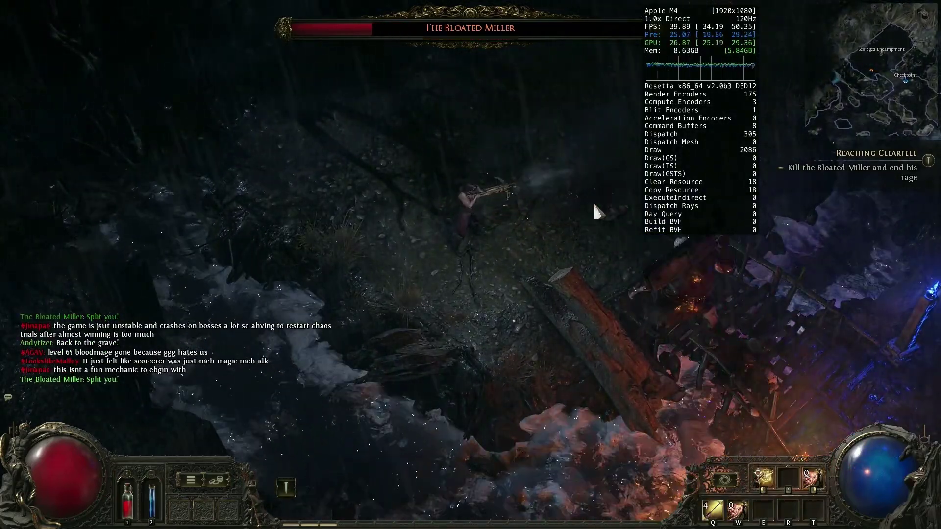
pyautogui.press('q')
pyautogui.press('q')
pyautogui.press('q')
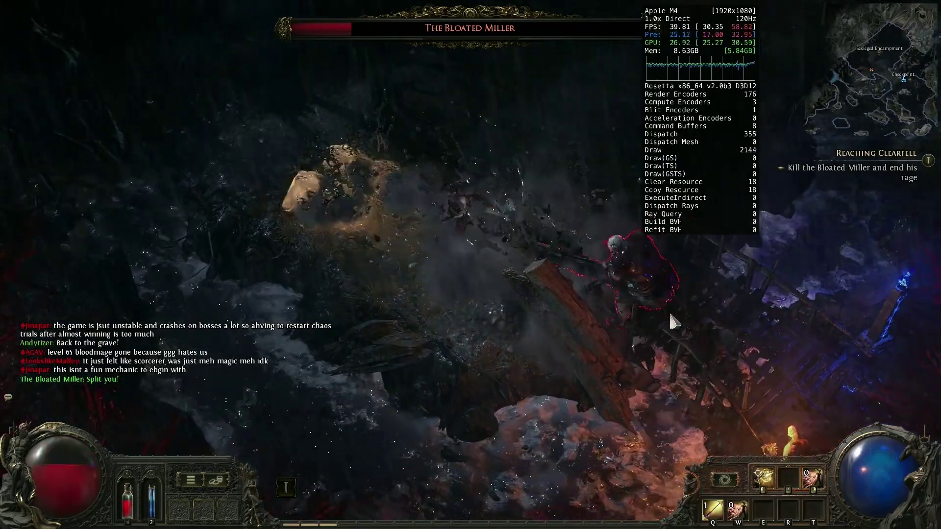
pyautogui.press('q')
# Move back onto the bridge, shoot the Bloated Miller, and dodge roll past the Drowned towards the torch
pyautogui.click(668, 313)
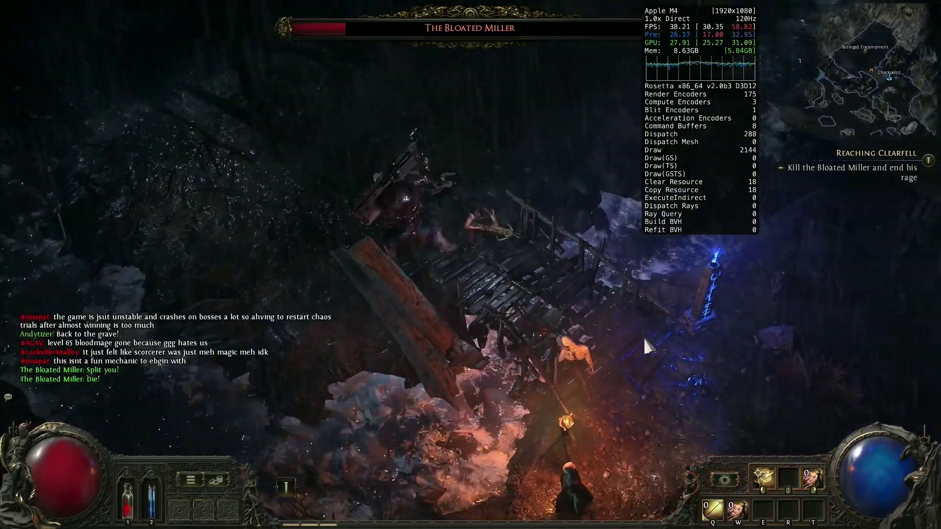
pyautogui.press('q')
pyautogui.press('q')
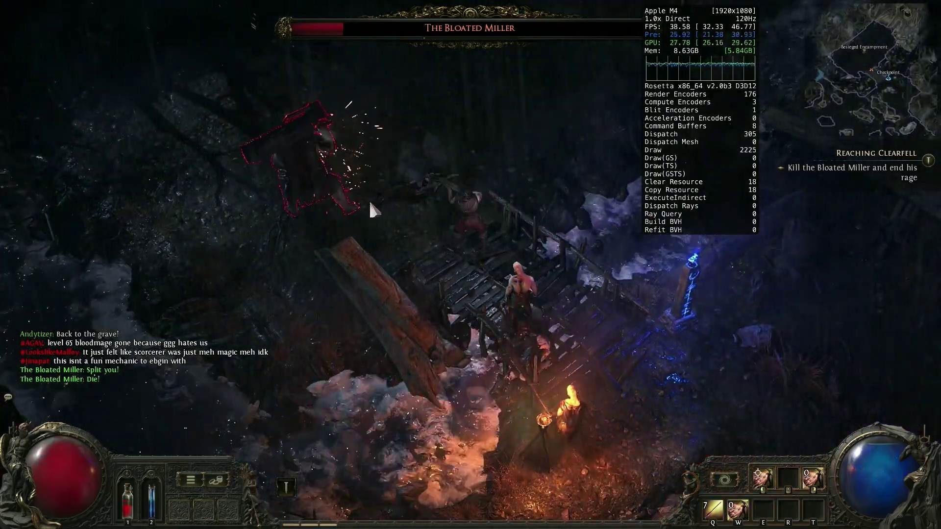
pyautogui.click(507, 325)
pyautogui.press('space')
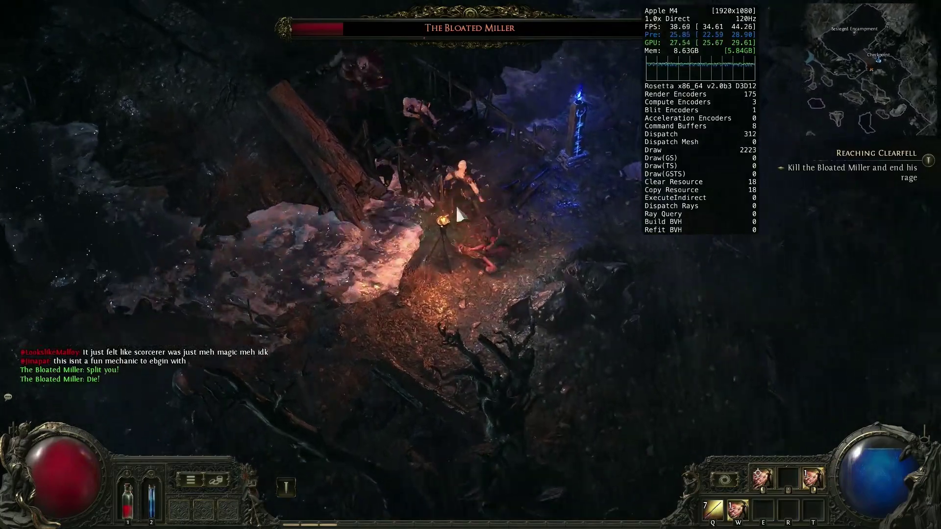
# Attack the Bloated Miller around the torch with the secondary skill, dodge rolling clear between attacks
pyautogui.rightClick(418, 155)
pyautogui.click(380, 288)
pyautogui.press('space')
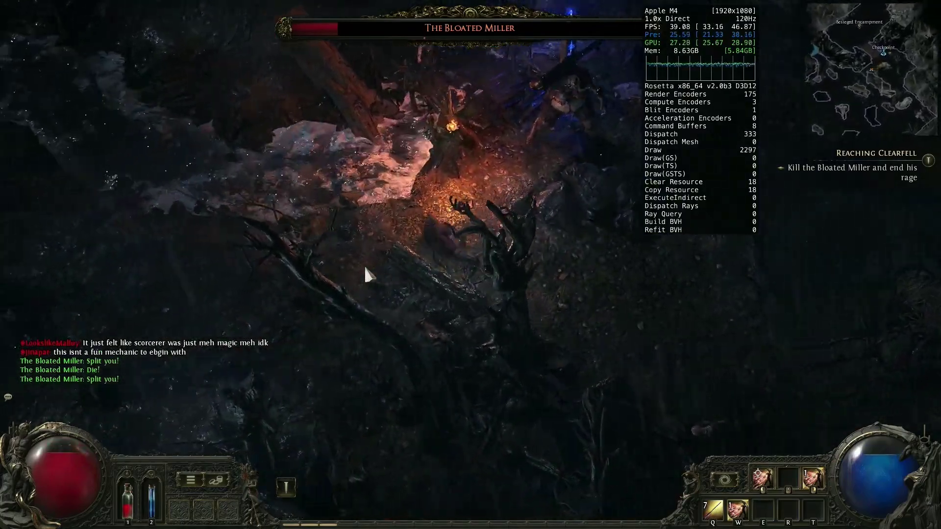
pyautogui.click(578, 169)
pyautogui.rightClick(578, 169)
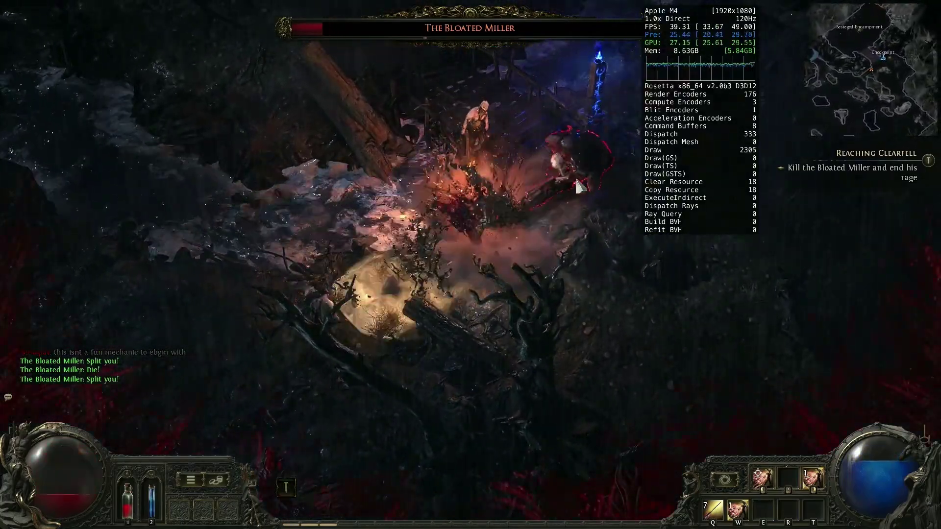
pyautogui.rightClick(577, 179)
# Drink the life flask at low health and flee from the Bloated Miller into the dead trees
pyautogui.press('1')
pyautogui.click(513, 294)
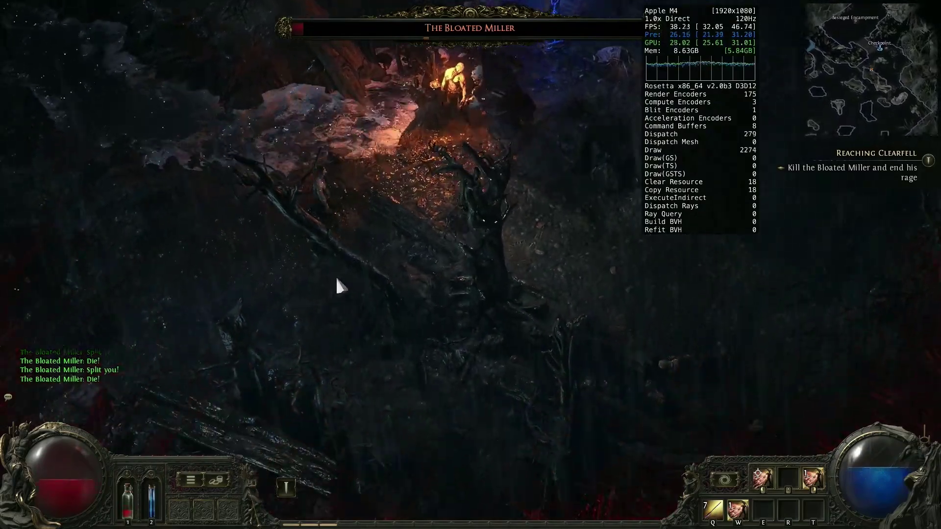
pyautogui.click(337, 280)
# Kill the Bloated Miller near the riverbank and return to the area beside the checkpoint
pyautogui.rightClick(569, 181)
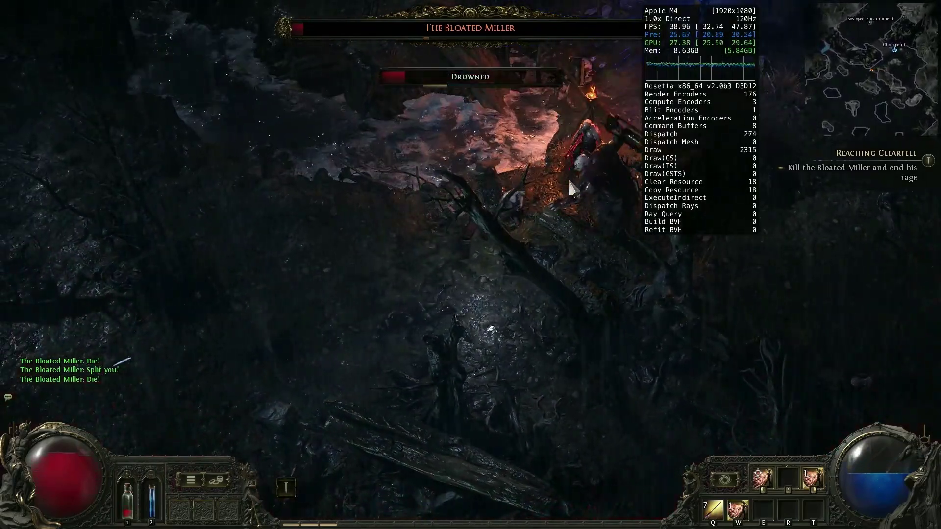
pyautogui.rightClick(499, 206)
pyautogui.click(355, 242)
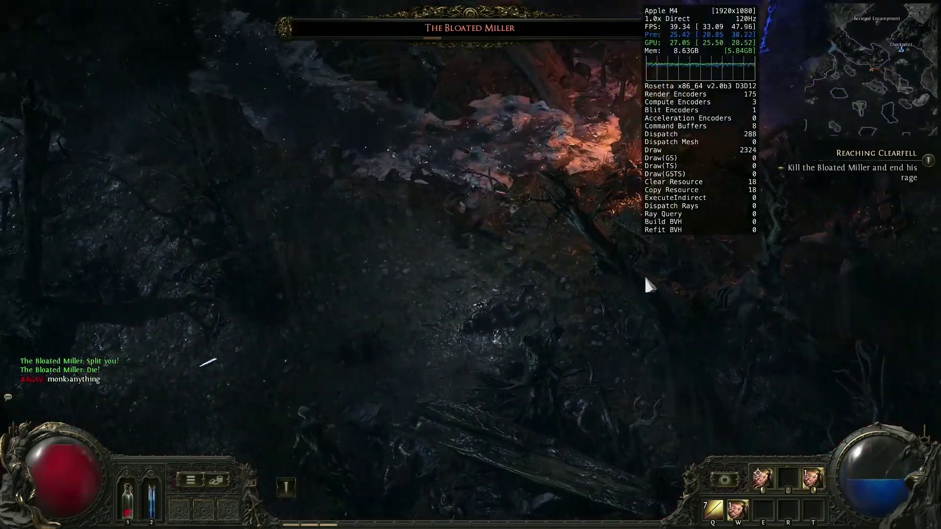
pyautogui.moveTo(645, 279)
pyautogui.mouseDown()
pyautogui.moveTo(617, 274)
pyautogui.moveTo(608, 203)
pyautogui.moveTo(573, 209)
pyautogui.mouseUp()
pyautogui.click(290, 303)
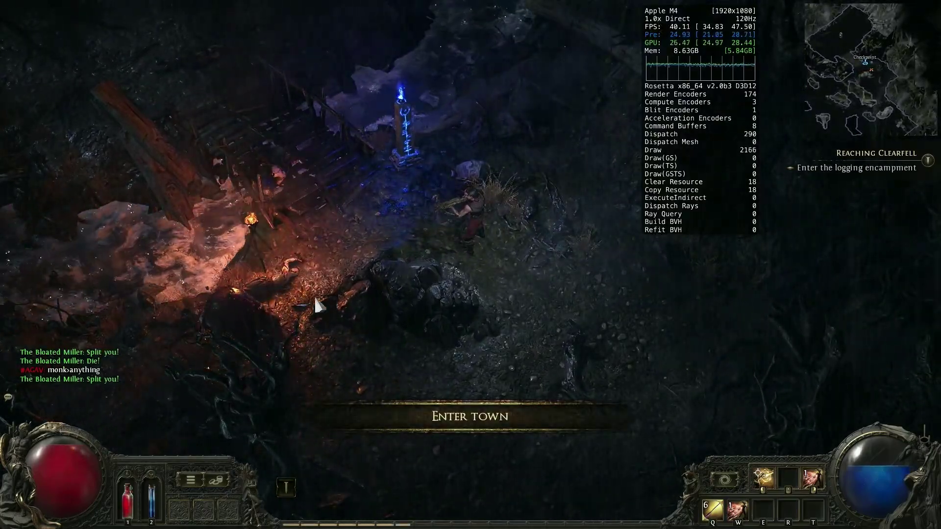
pyautogui.moveTo(316, 298)
pyautogui.mouseDown()
pyautogui.moveTo(392, 309)
pyautogui.moveTo(453, 259)
pyautogui.mouseUp()
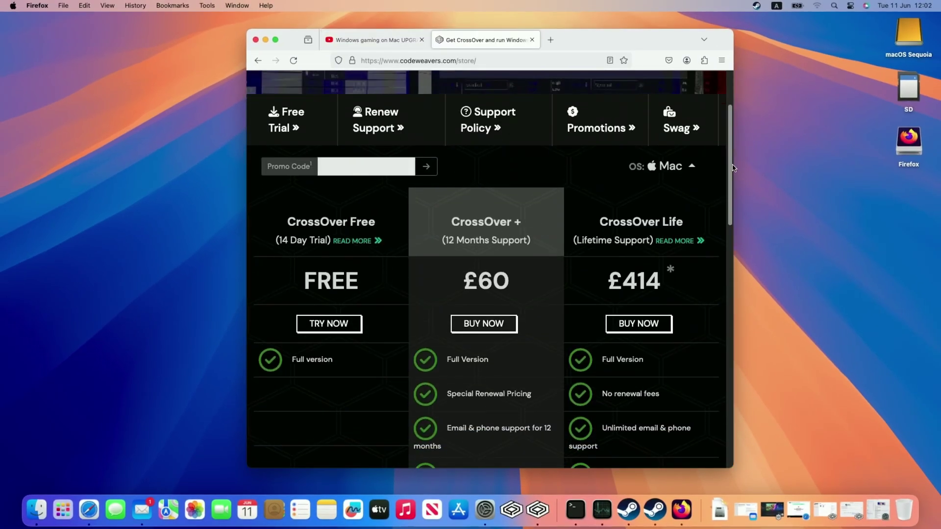
# Apply the promo code APPLEGAMINGWIKINEW to the CrossOver store prices
pyautogui.scroll(-3, 732, 168)
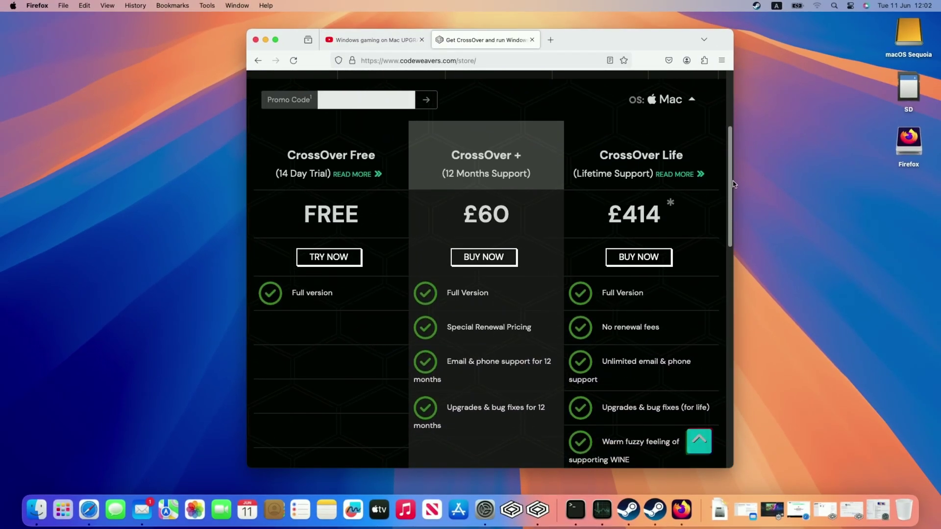
pyautogui.click(341, 91)
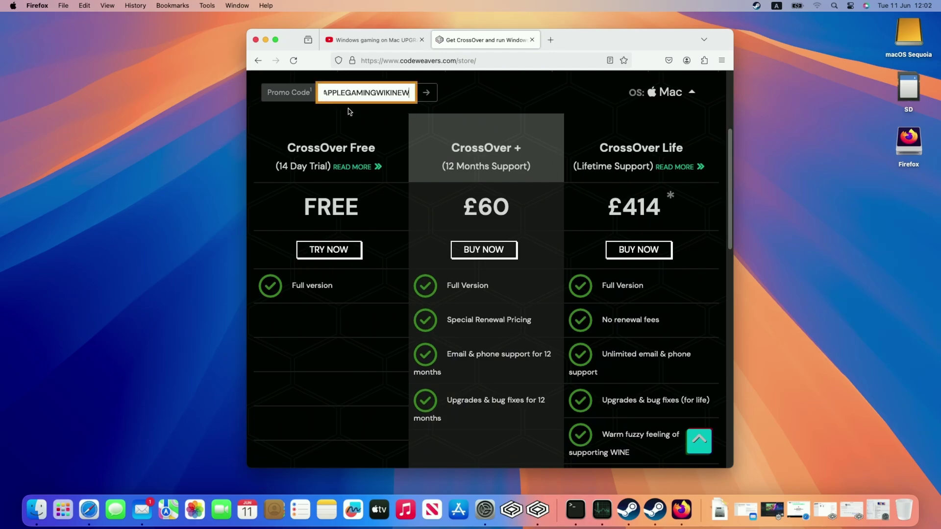
pyautogui.click(425, 95)
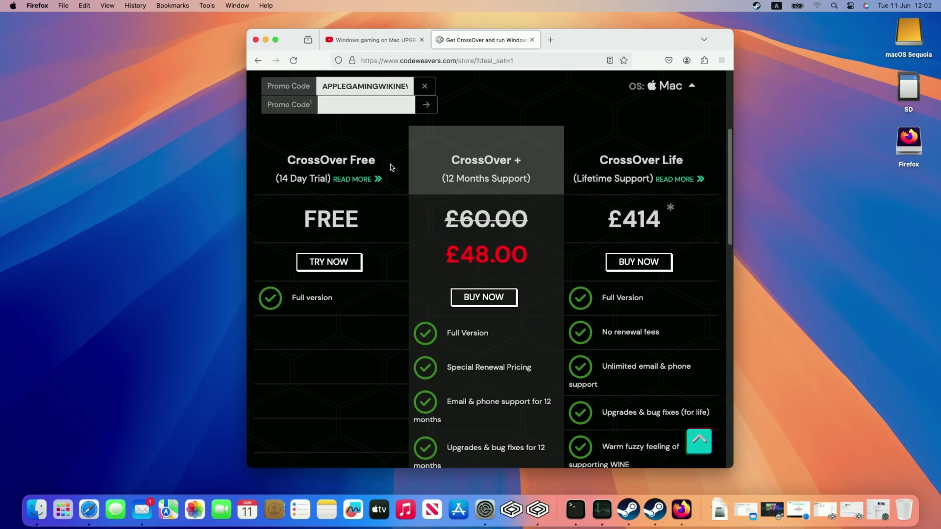
# Open the download page for the free CrossOver trial and go down to its download section
pyautogui.click(548, 260)
pyautogui.click(338, 163)
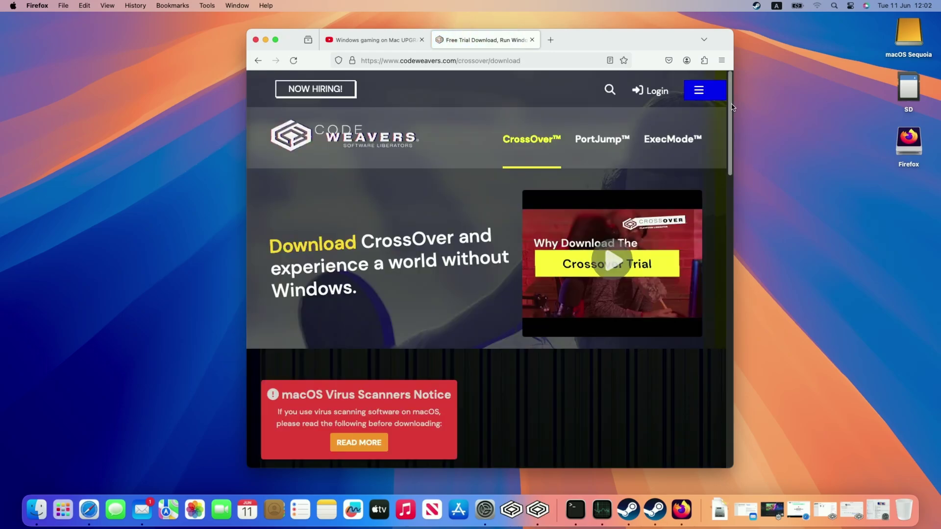
pyautogui.moveTo(731, 106); pyautogui.dragTo(721, 179)
pyautogui.scroll(-3, 684, 193)
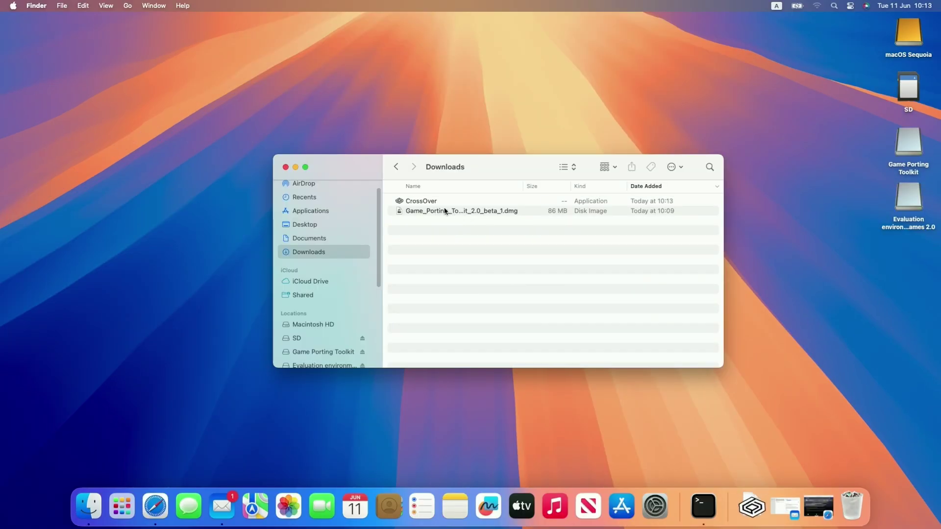
# Switch to Finder, move CrossOver from Downloads into the Applications folder, and launch it, installing Rosetta
pyautogui.click(429, 203)
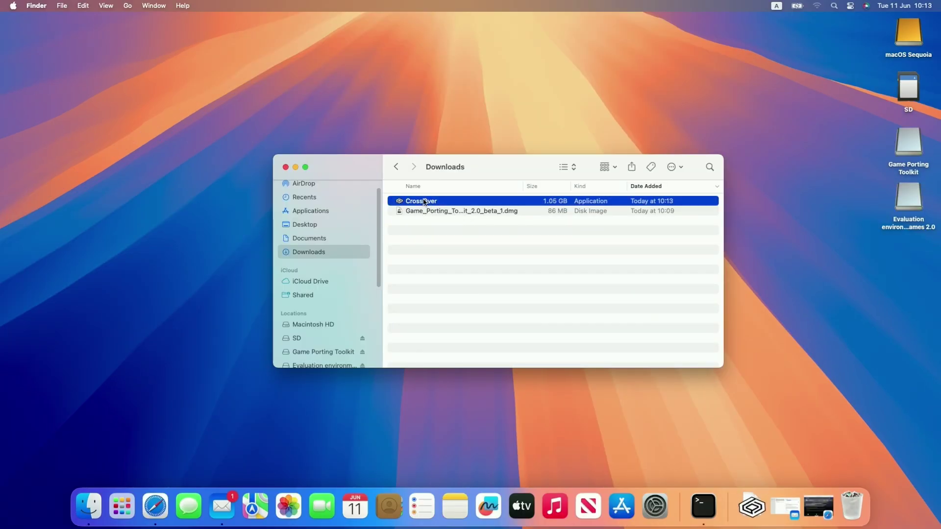
pyautogui.click(335, 211)
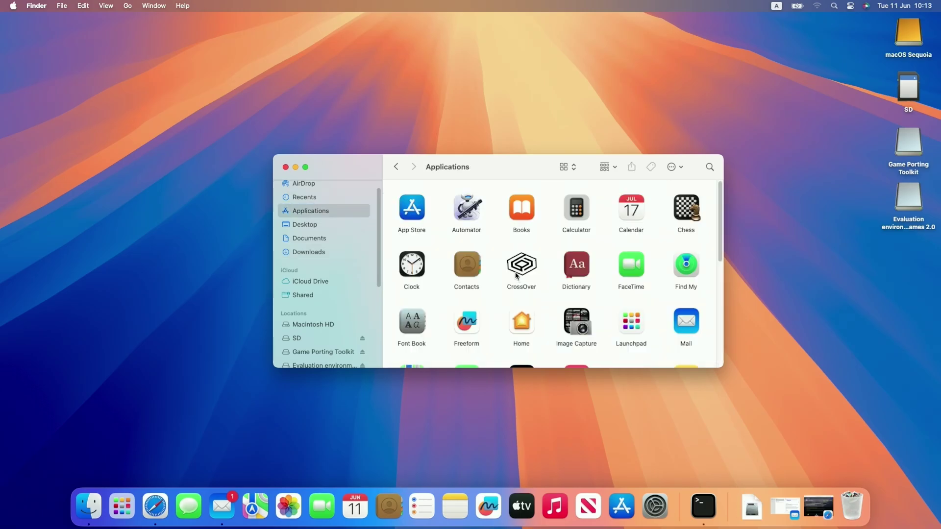
pyautogui.doubleClick(507, 268)
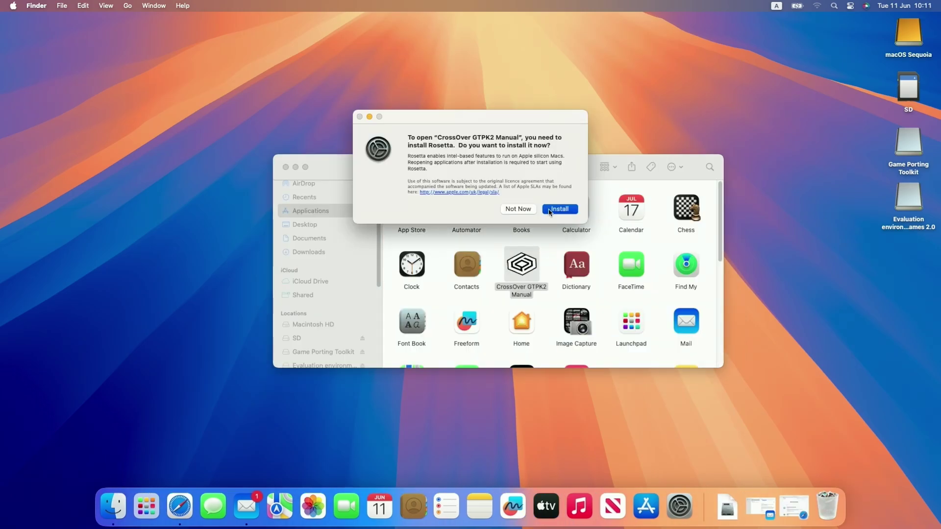
pyautogui.click(550, 212)
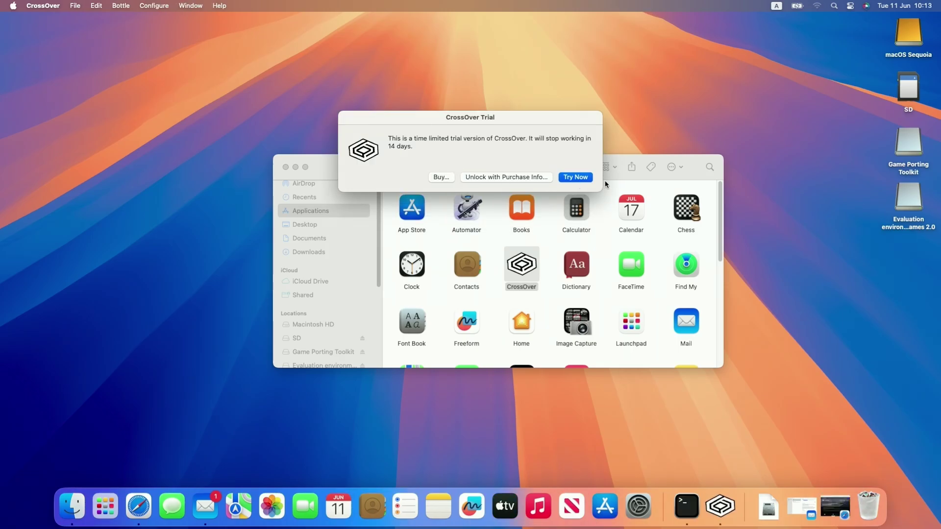
# Look at the purchase unlock form and cancel it, then start the CrossOver trial and quit the application
pyautogui.click(490, 178)
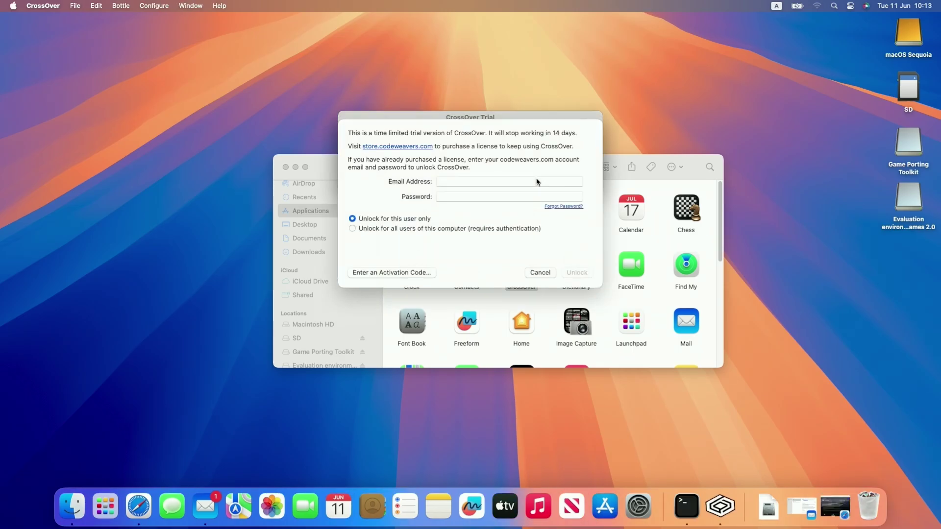
pyautogui.click(539, 278)
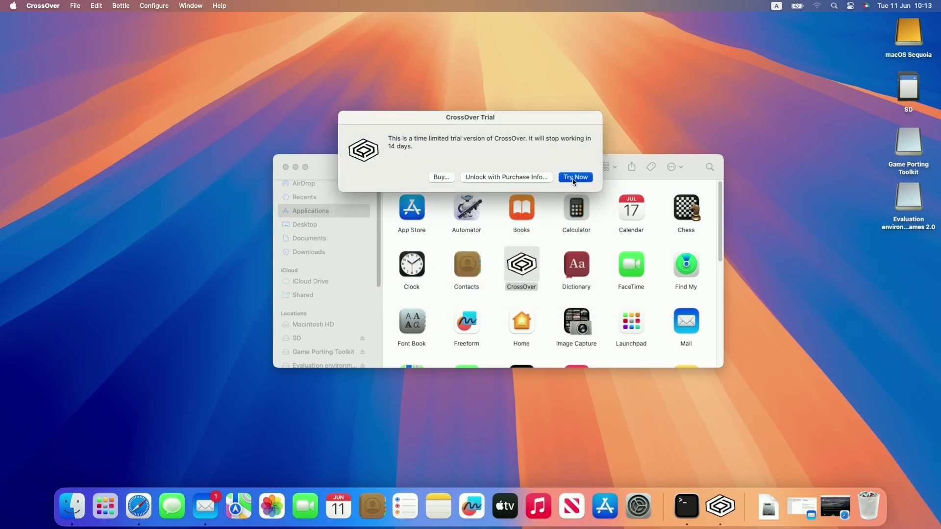
pyautogui.click(574, 177)
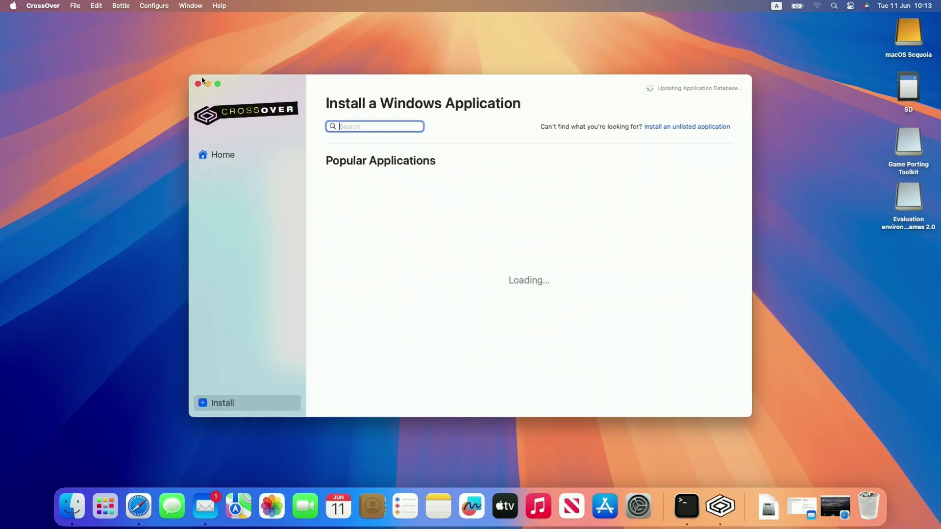
pyautogui.click(42, 5)
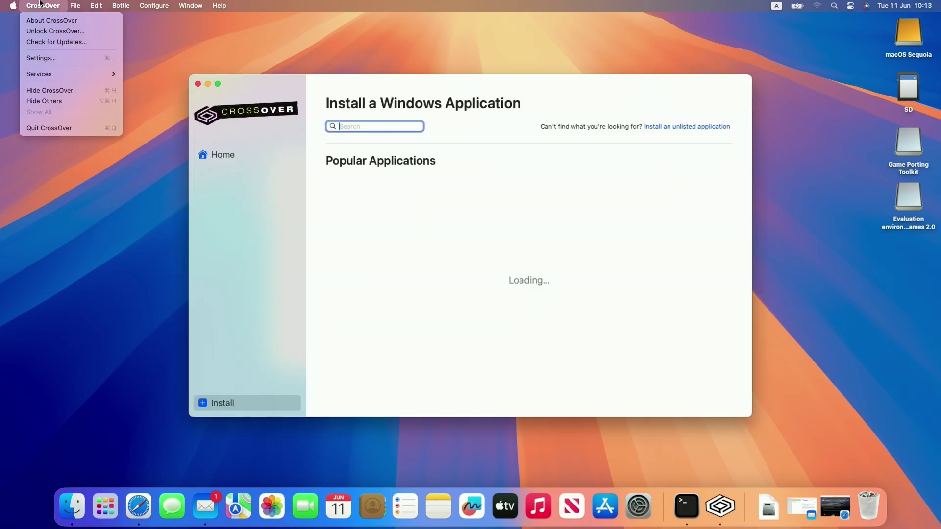
pyautogui.click(82, 132)
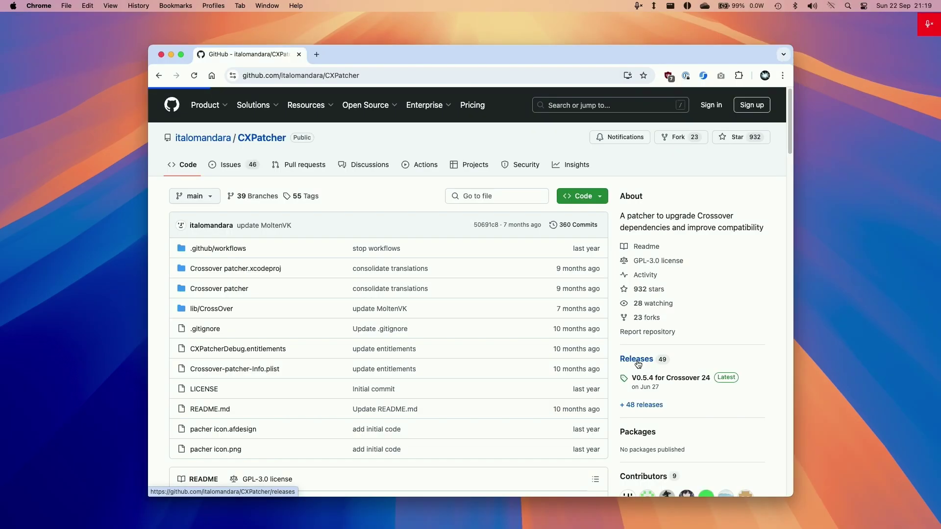
pyautogui.click(632, 358)
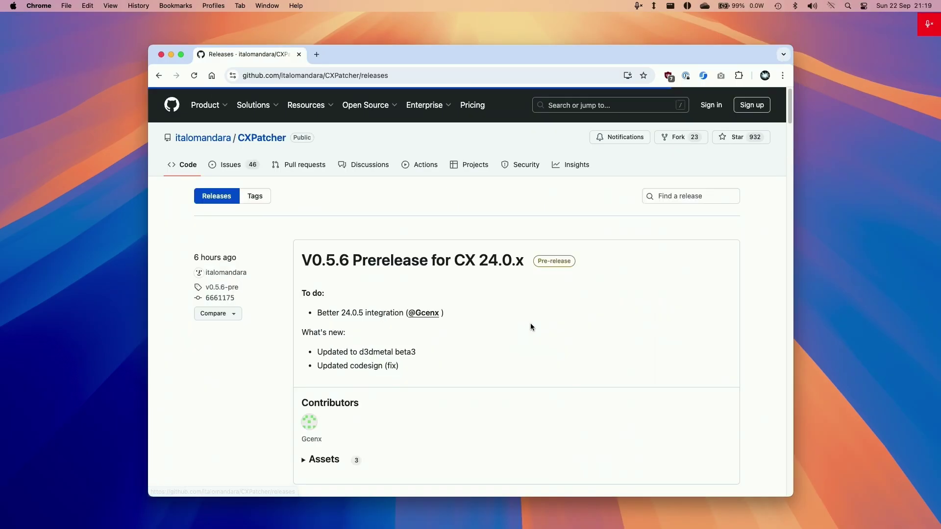
pyautogui.click(160, 76)
pyautogui.click(344, 76)
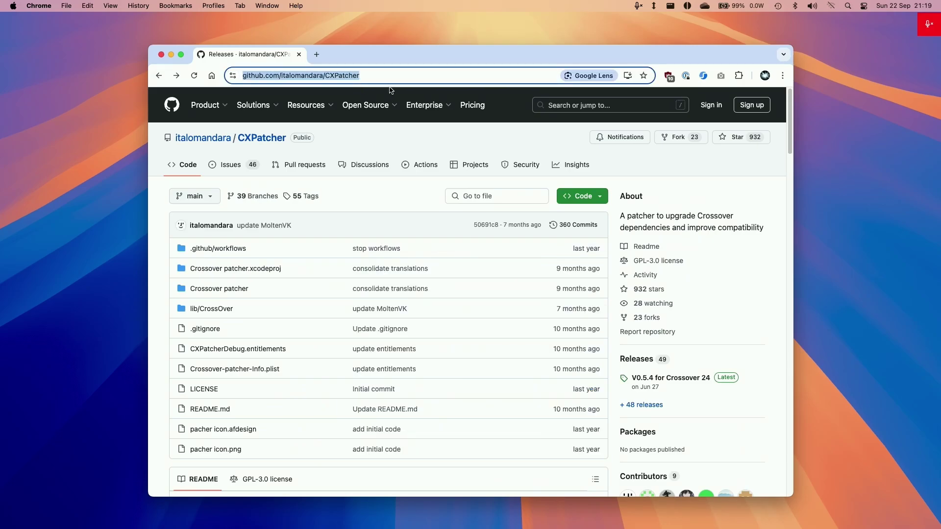
# In Chrome, open the CXPatcher releases on GitHub and download CXPatcher.app.zip from V0.5.6 Prerelease for CX 24.0.x
pyautogui.click(628, 362)
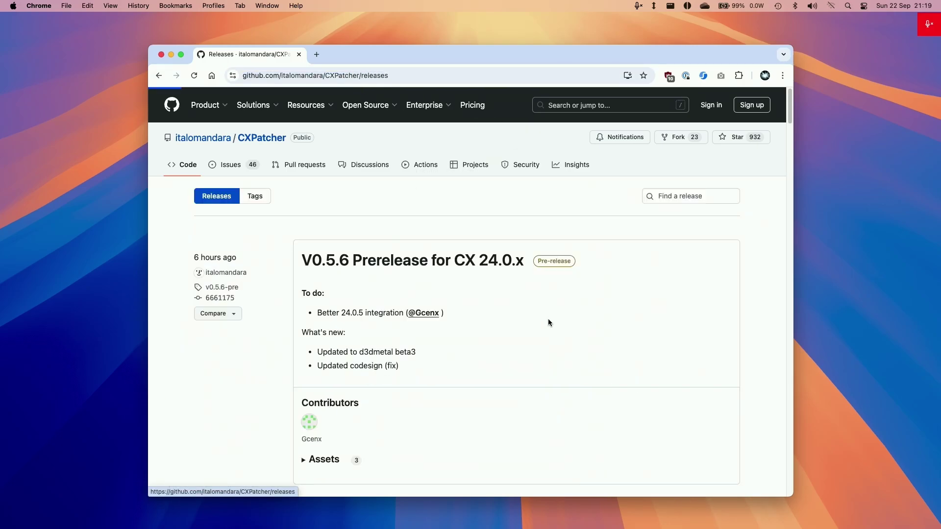
pyautogui.moveTo(298, 264); pyautogui.dragTo(524, 266)
pyautogui.click(314, 276)
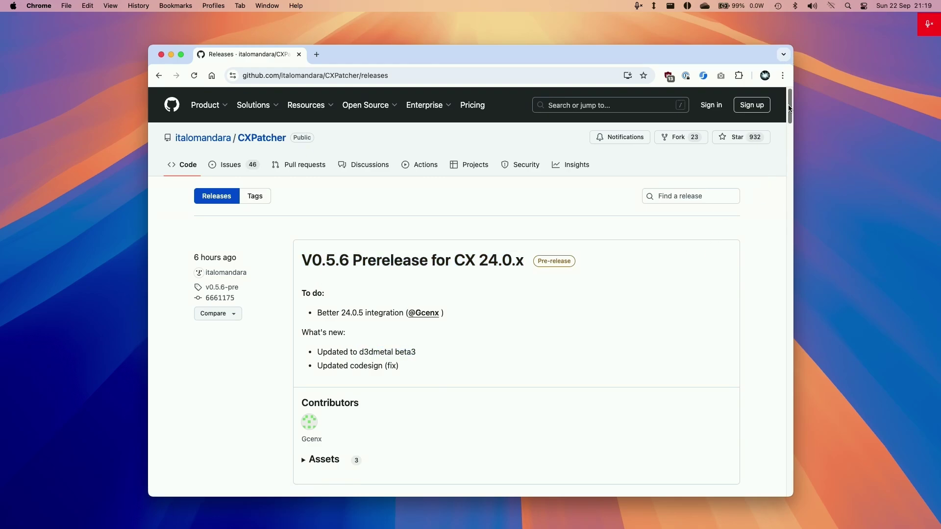
pyautogui.scroll(-3, 457, 293)
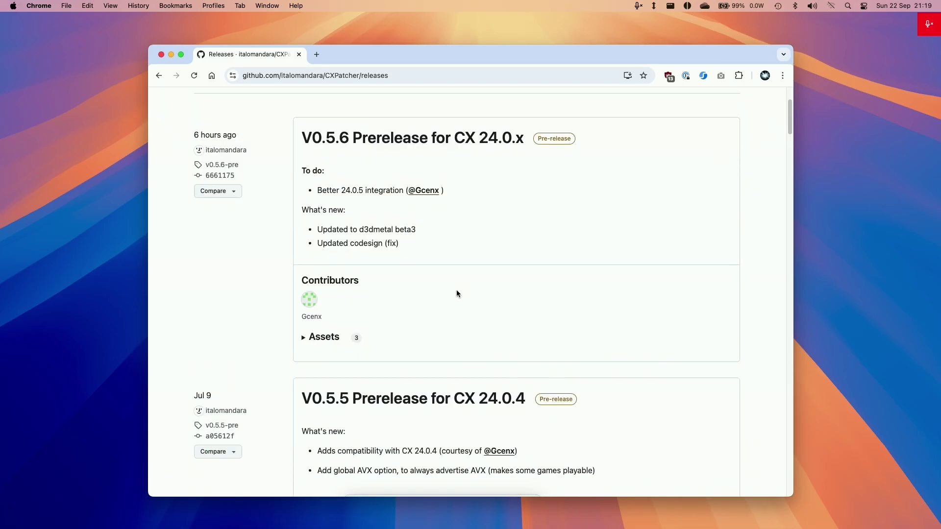
pyautogui.click(312, 345)
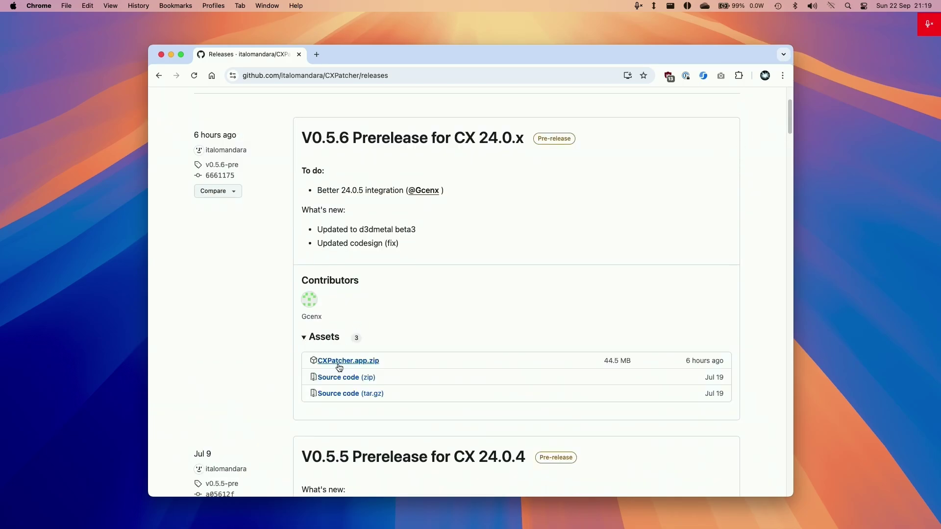
pyautogui.click(339, 363)
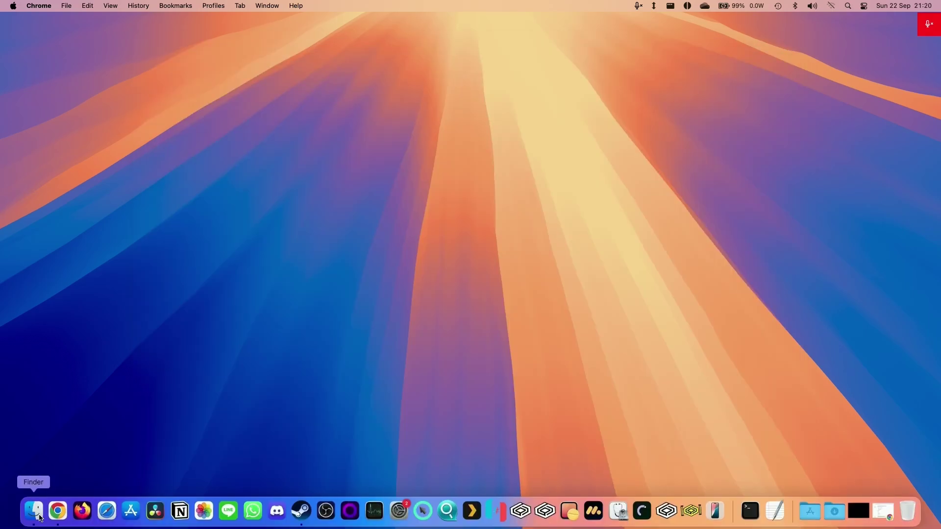
# Switch to Finder and move the unzipped CXPatcher app from Downloads into the Applications folder
pyautogui.click(32, 509)
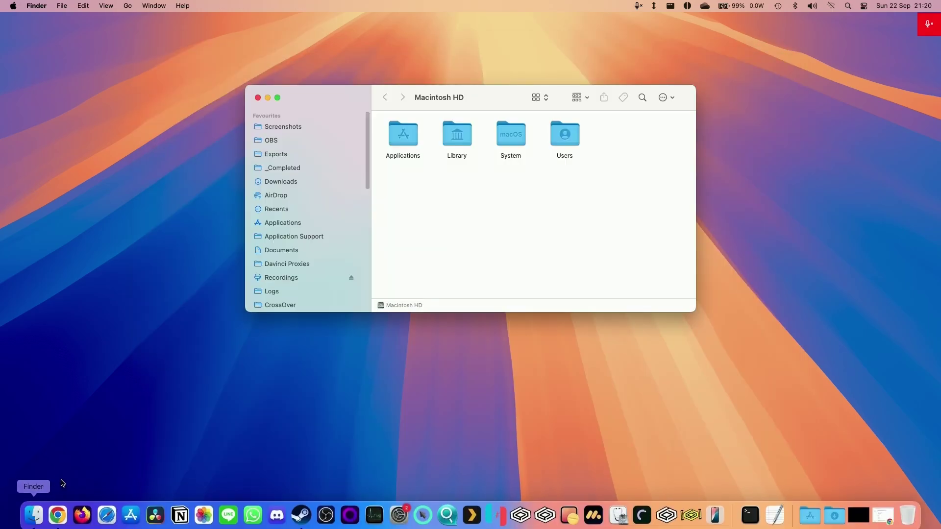
pyautogui.click(289, 183)
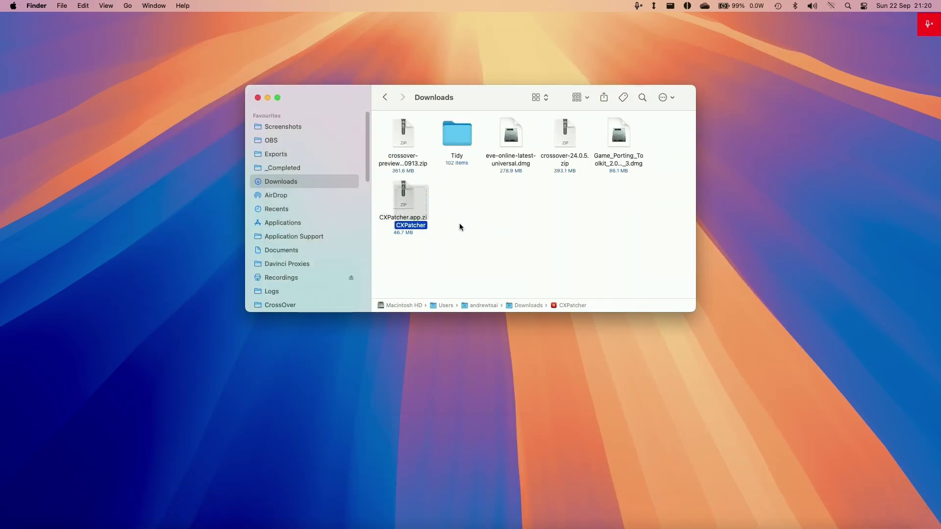
pyautogui.moveTo(420, 205); pyautogui.dragTo(465, 200)
pyautogui.moveTo(396, 215); pyautogui.dragTo(332, 226)
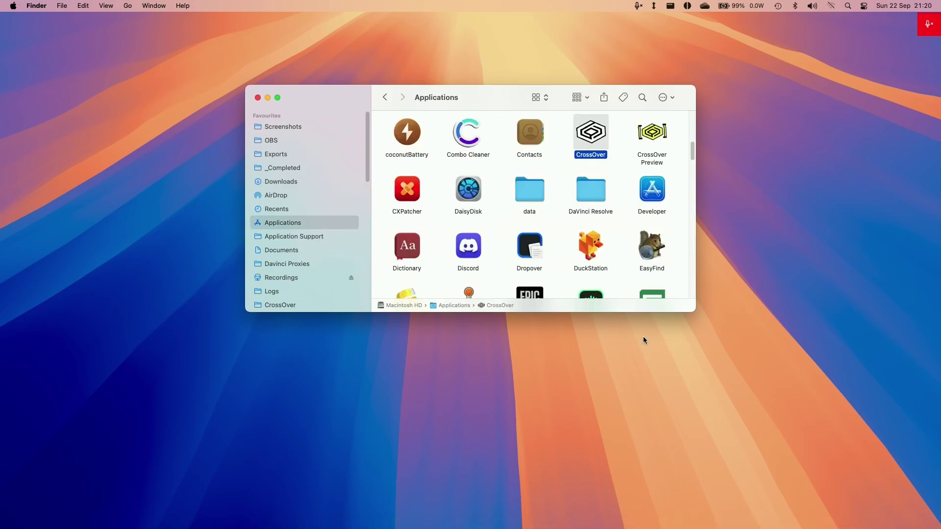
# Try to open CXPatcher from the Applications folder
pyautogui.moveTo(784, 528)
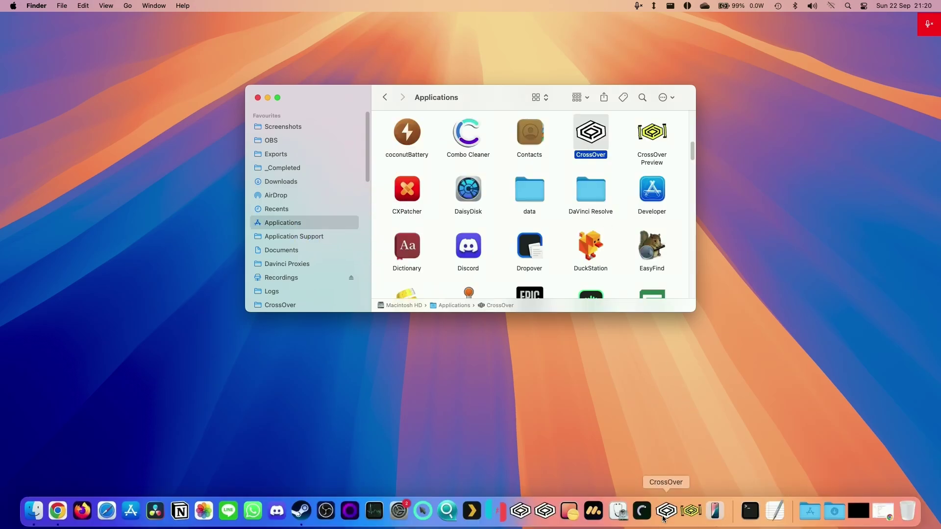
pyautogui.rightClick(406, 189)
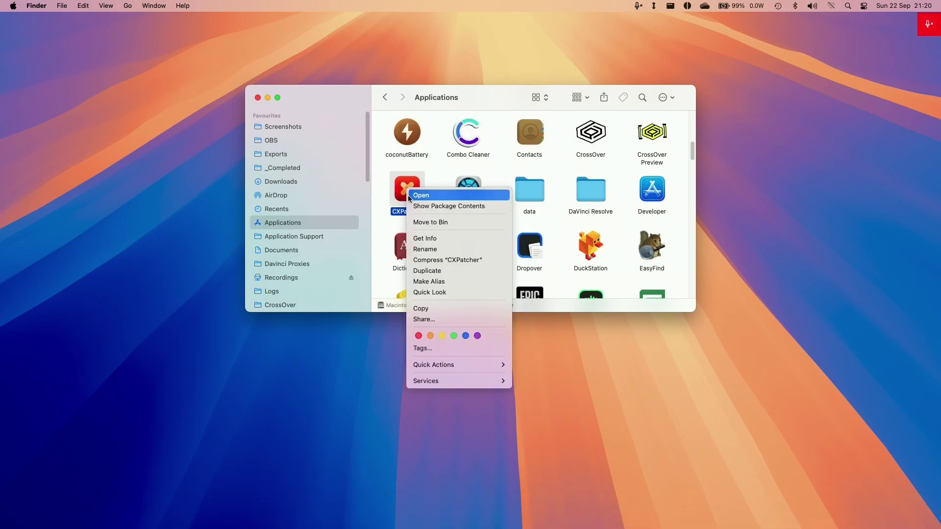
pyautogui.click(324, 156)
# Allow the blocked CXPatcher app to open anyway in System Settings under Privacy & Security, and close the settings
pyautogui.click(11, 6)
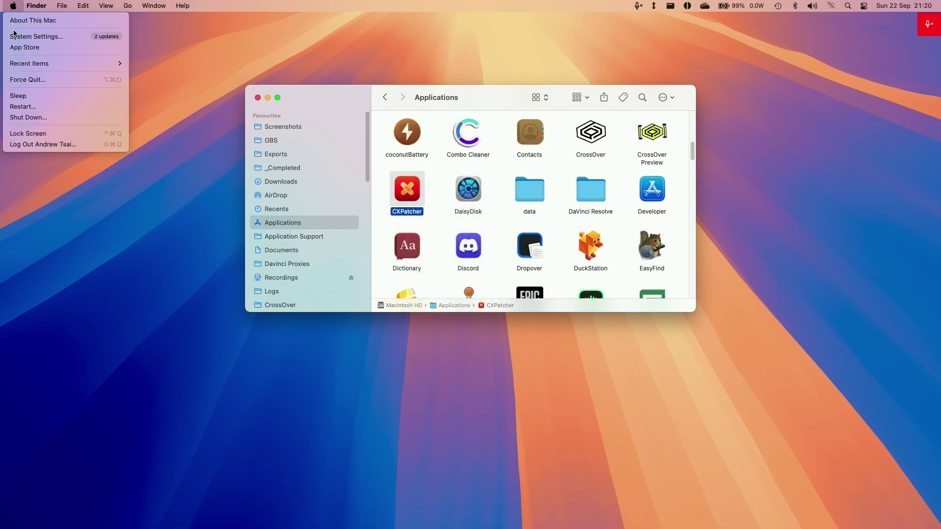
pyautogui.click(15, 37)
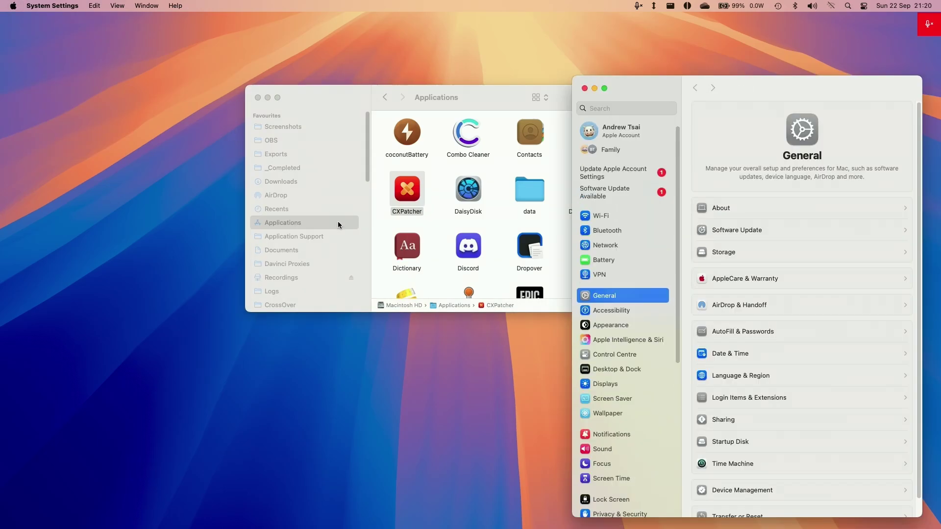
pyautogui.scroll(-5, 639, 414)
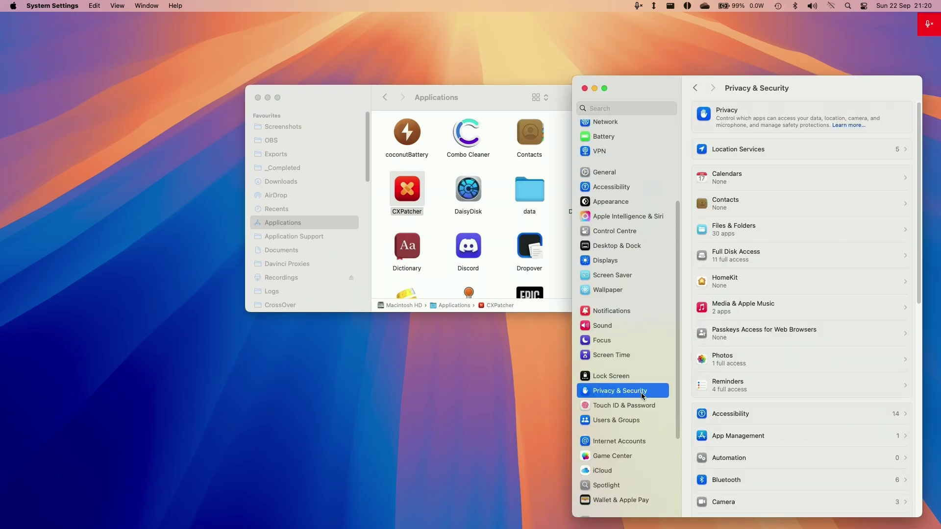
pyautogui.scroll(-10, 893, 353)
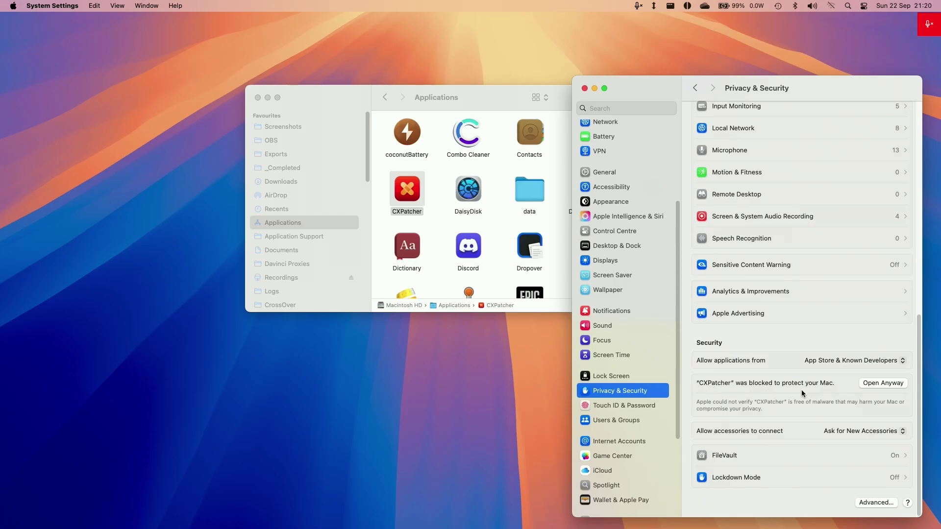
pyautogui.click(882, 382)
pyautogui.click(584, 88)
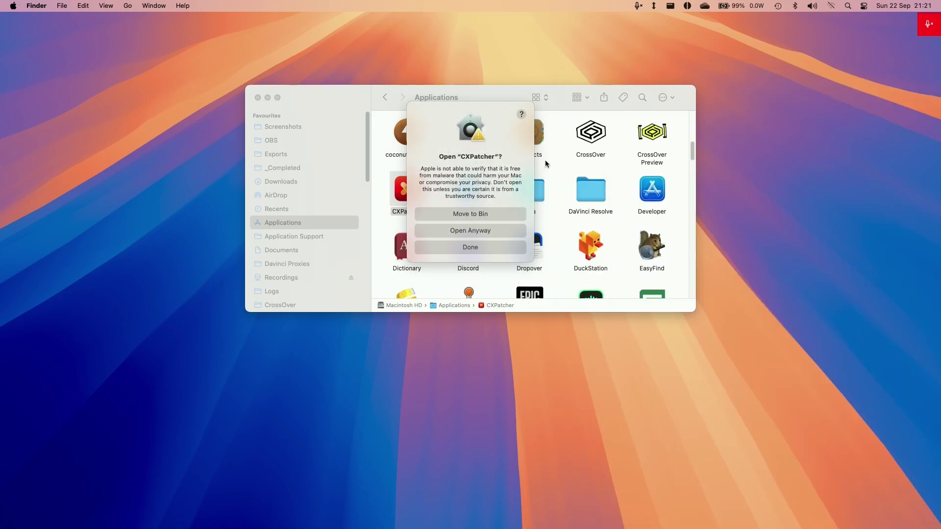
# Confirm opening CXPatcher anyway and authorise it with the administrator password
pyautogui.click(484, 231)
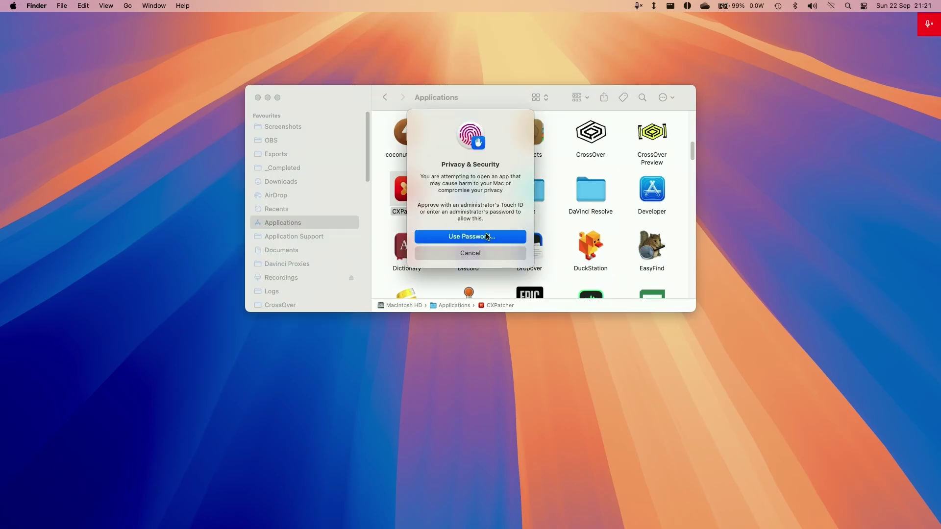
pyautogui.click(487, 236)
pyautogui.write('••')
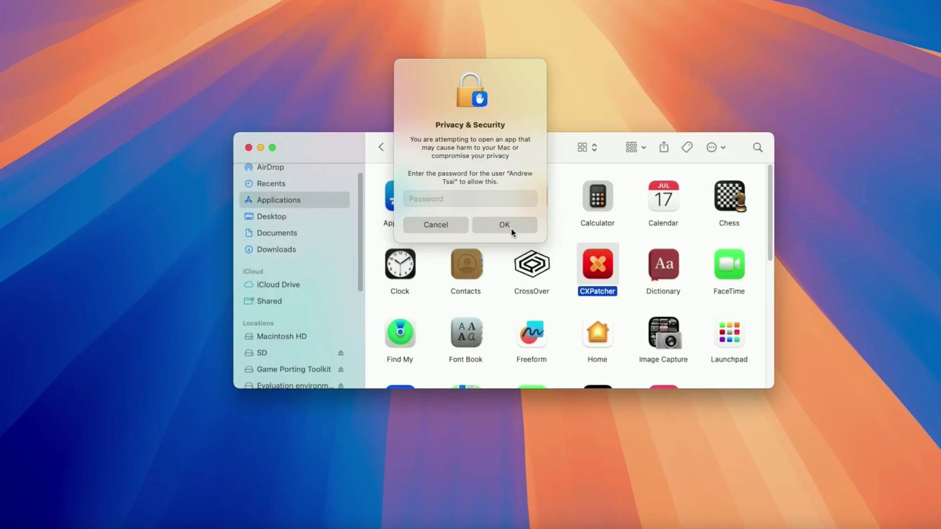
pyautogui.write('•••••••••')
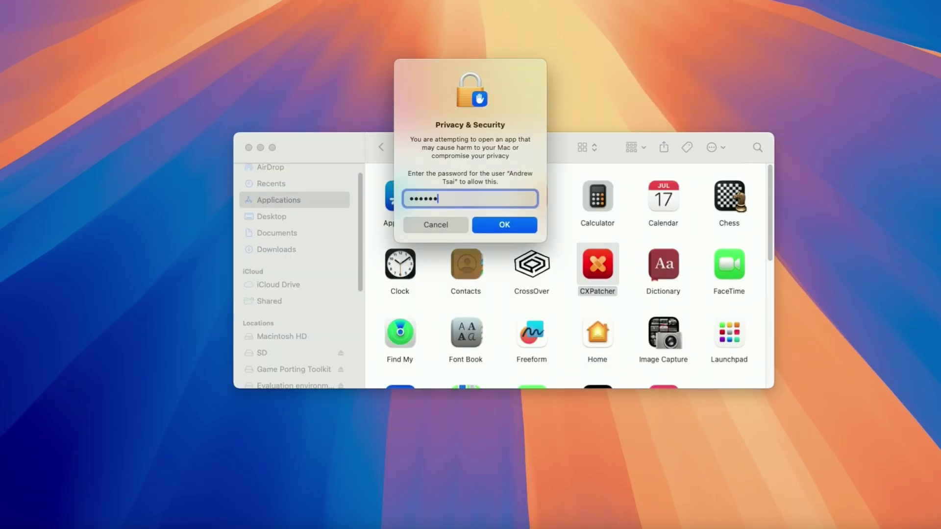
pyautogui.click(511, 230)
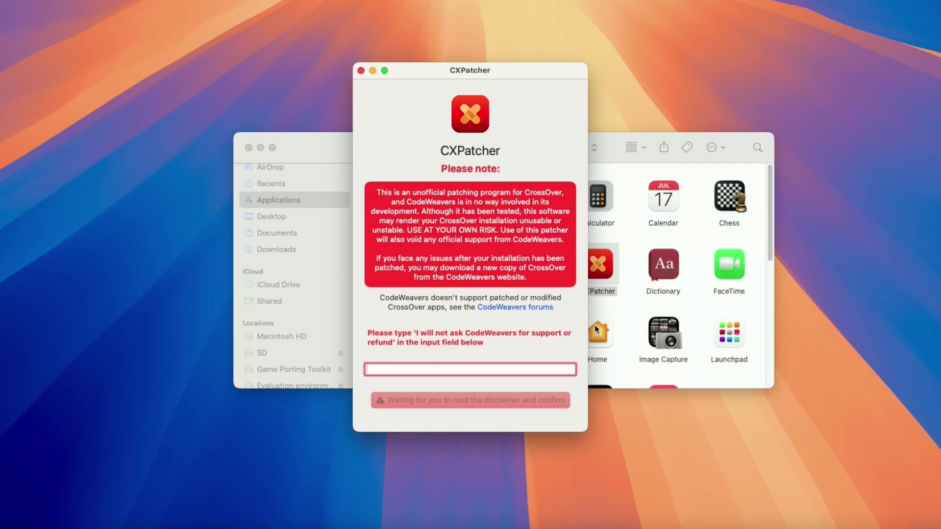
# Accept the CXPatcher disclaimer by entering "I will not ask CodeWeavers for support or refund" and proceed
pyautogui.write('I will not ask CodeWeavers for support ')
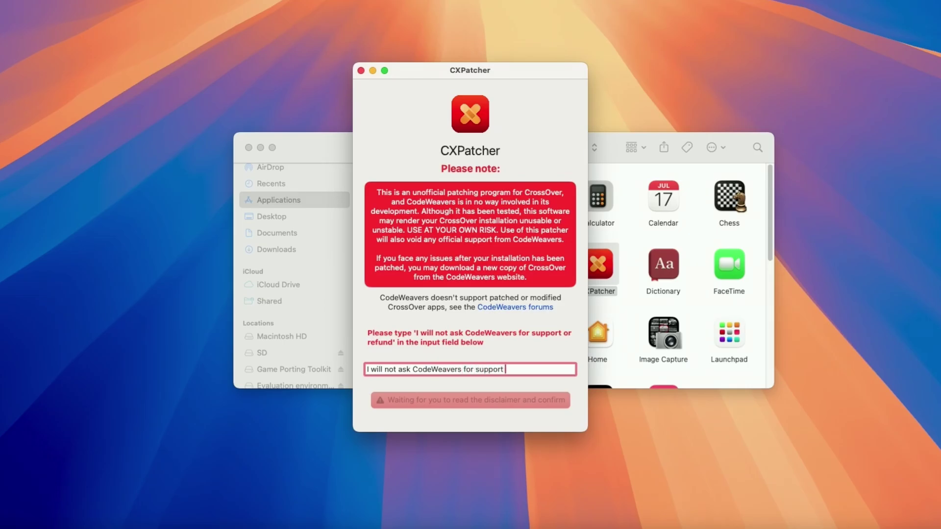
pyautogui.write('or refund')
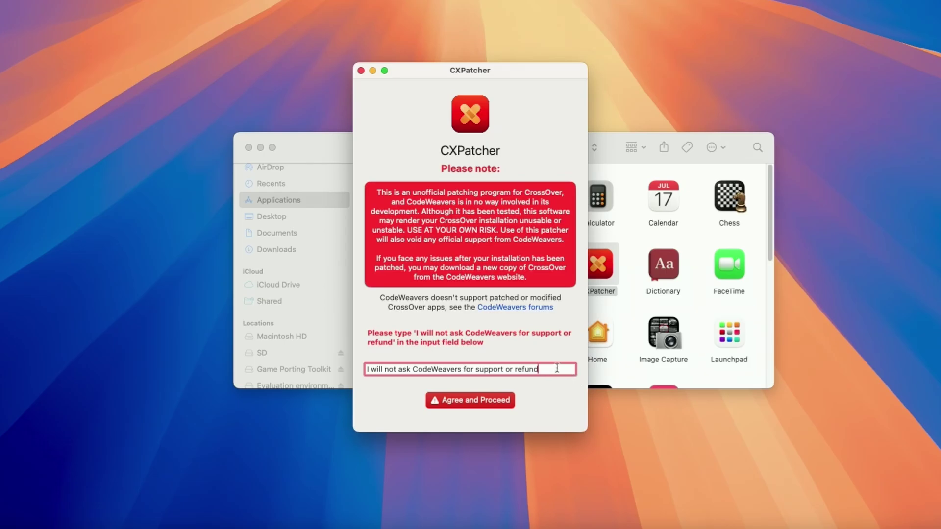
pyautogui.moveTo(557, 368); pyautogui.dragTo(406, 359)
pyautogui.click(409, 371)
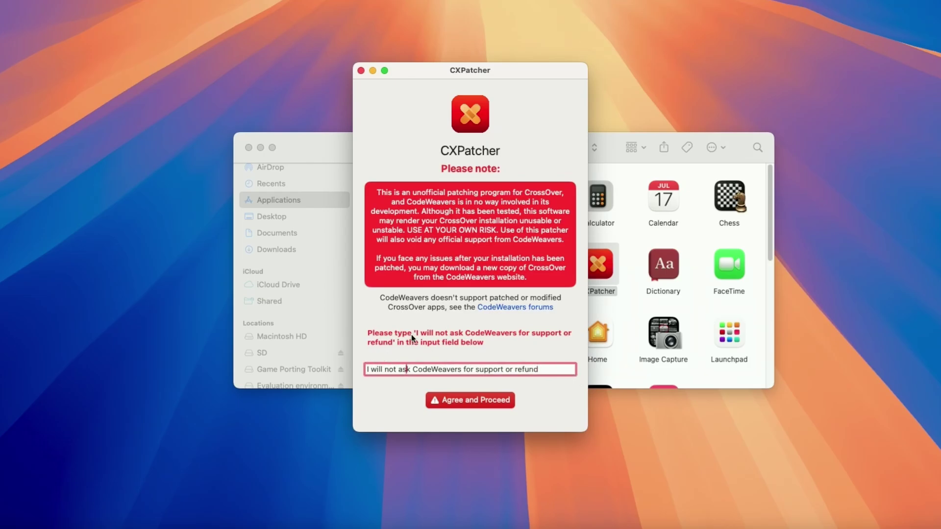
pyautogui.click(473, 402)
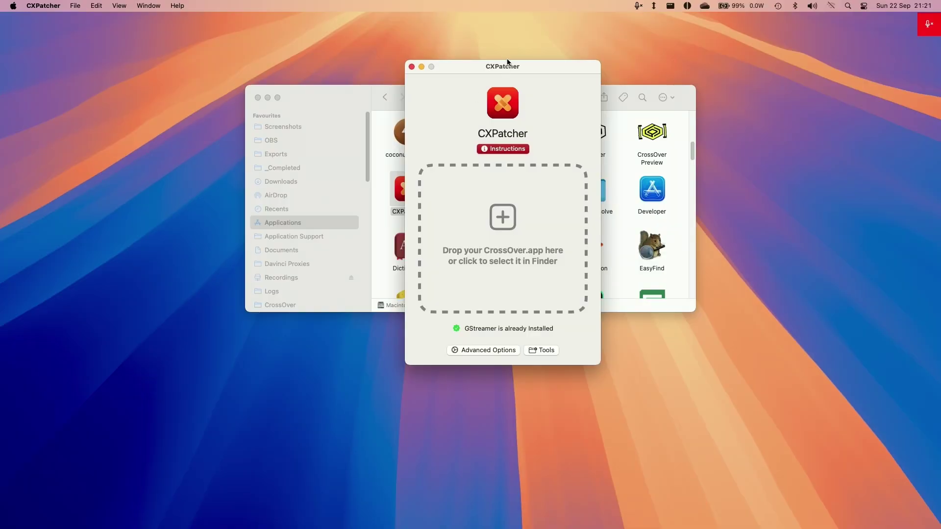
# Place CXPatcher beside the Applications folder and enable Always Advertises AVX and METAL HUD always on in its advanced options
pyautogui.moveTo(510, 57); pyautogui.dragTo(531, 69)
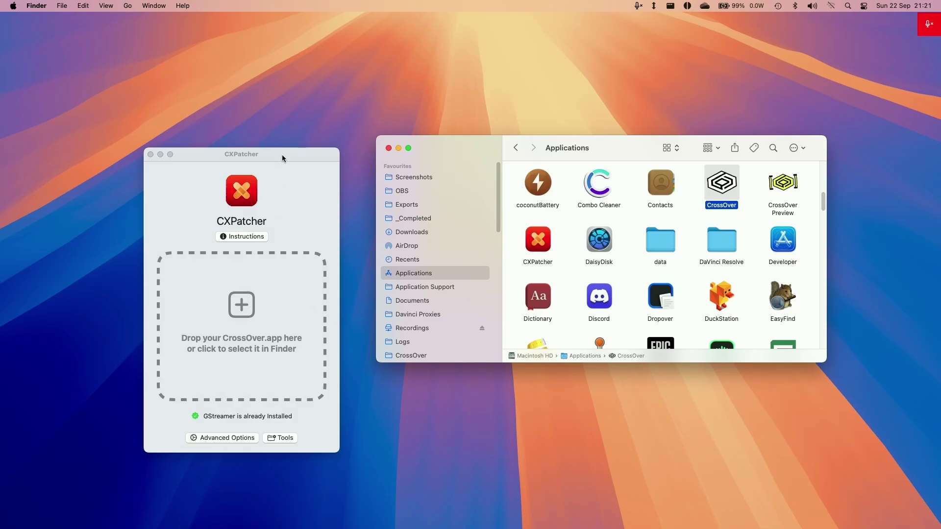
pyautogui.moveTo(281, 156); pyautogui.dragTo(285, 118)
pyautogui.click(226, 400)
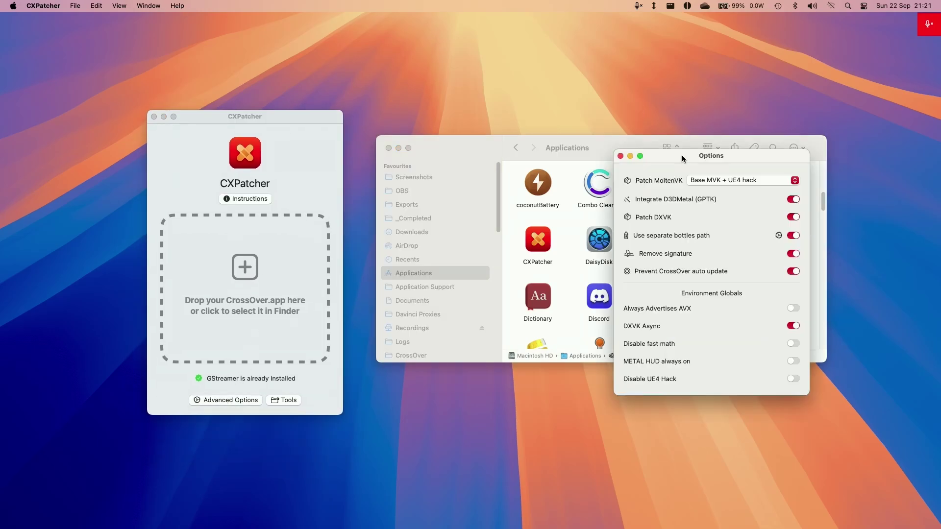
pyautogui.moveTo(687, 150); pyautogui.dragTo(379, 214)
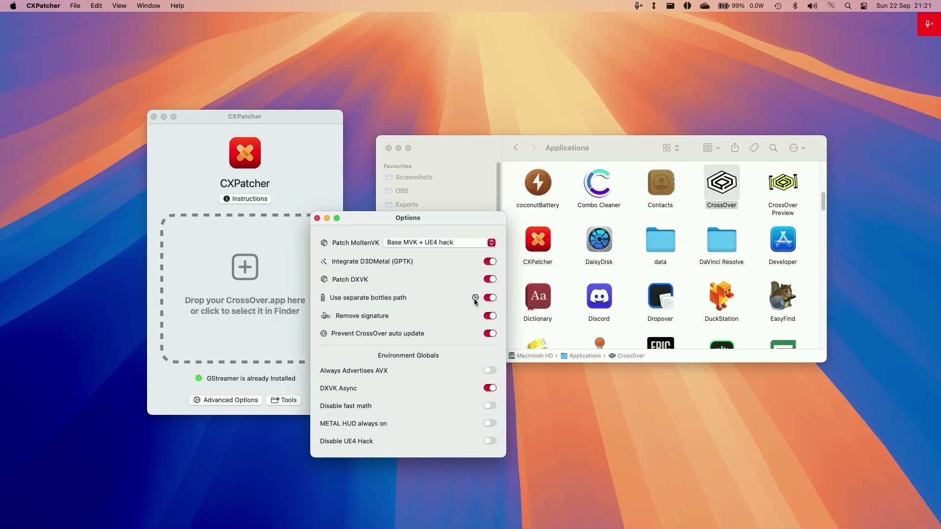
pyautogui.click(489, 371)
pyautogui.click(490, 425)
# Patch the CrossOver app from the Applications folder with CXPatcher and close the patcher
pyautogui.moveTo(722, 182); pyautogui.dragTo(280, 286)
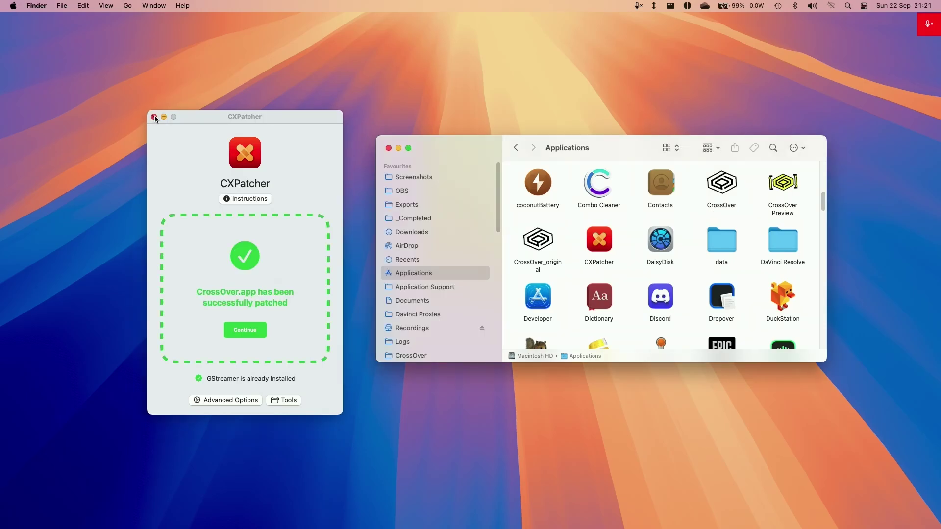
pyautogui.click(153, 116)
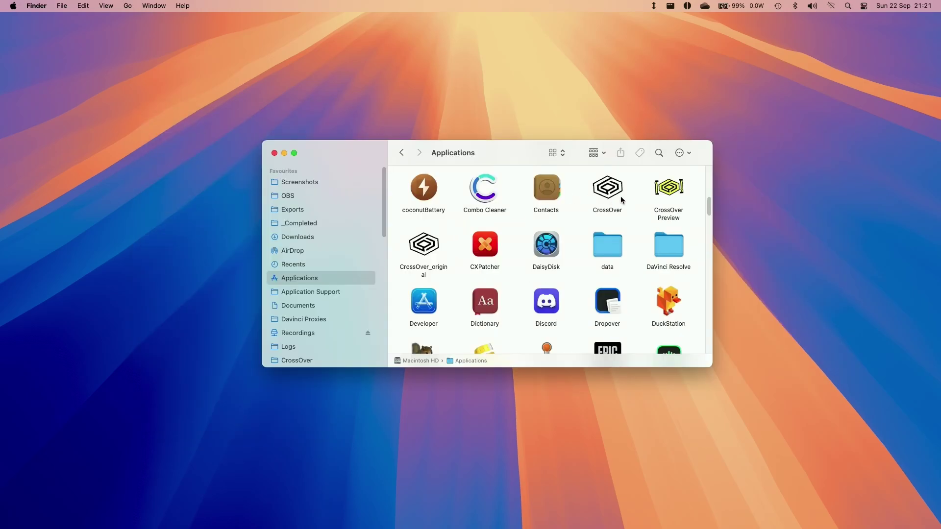
# Open the patched CrossOver, install Steam into a new Windows 10 64-bit bottle, and finish its setup with Run Steam enabled
pyautogui.doubleClick(620, 198)
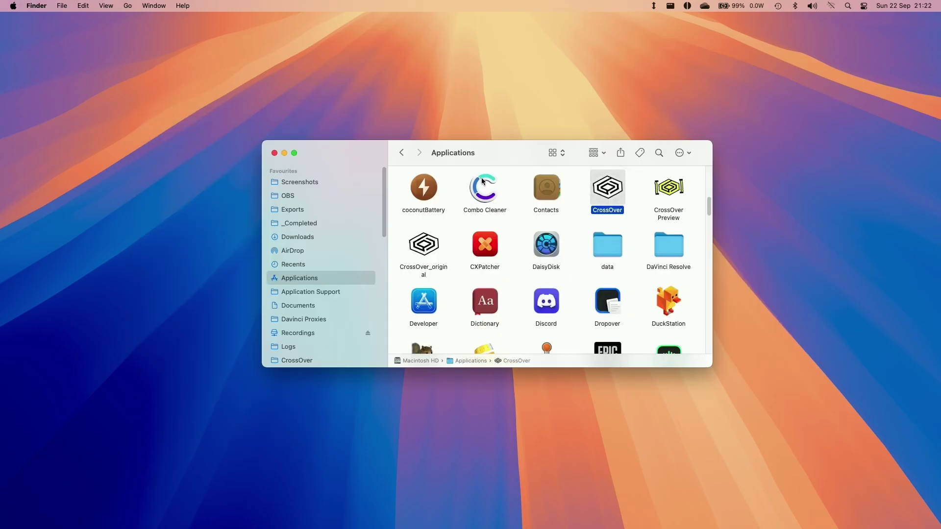
pyautogui.write('s')
pyautogui.write('tea')
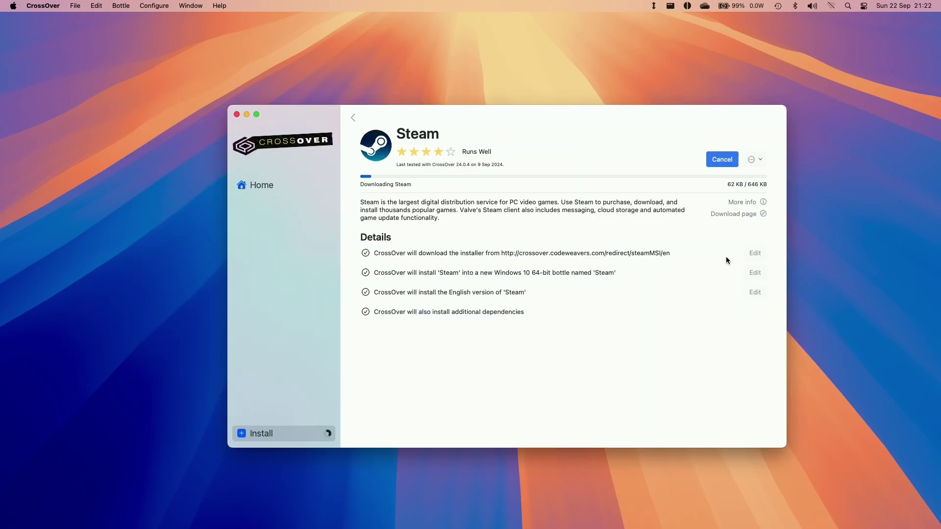
pyautogui.click(510, 343)
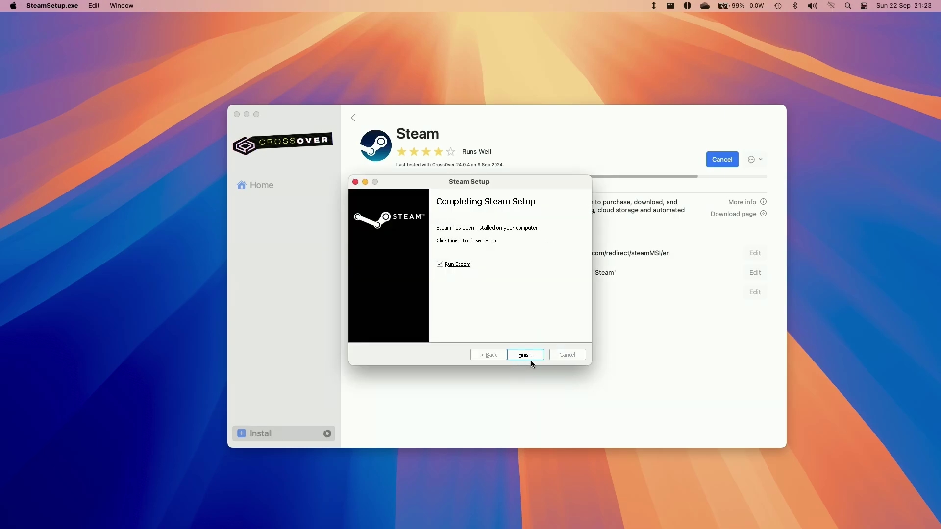
pyautogui.click(532, 359)
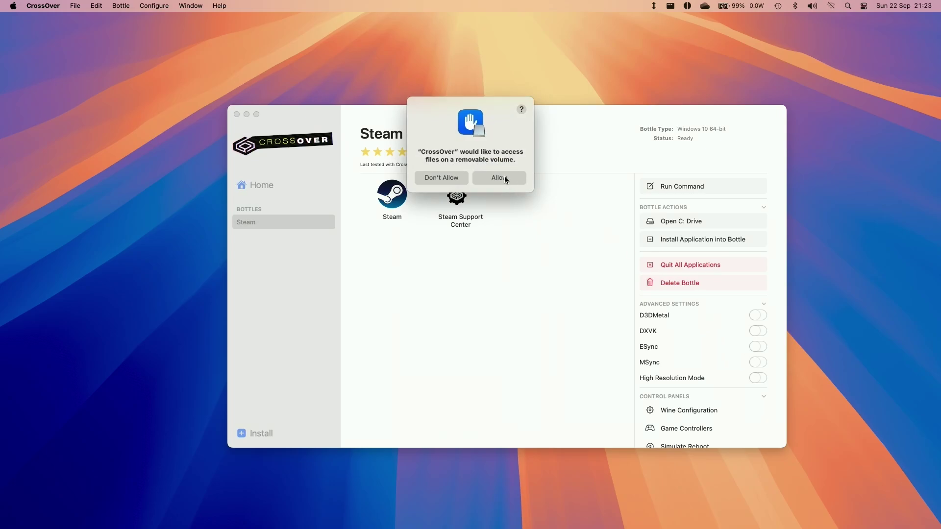
# Allow CrossOver to access files on the removable volume and turn on D3DMetal and MSync for the Steam bottle
pyautogui.click(505, 177)
pyautogui.click(499, 196)
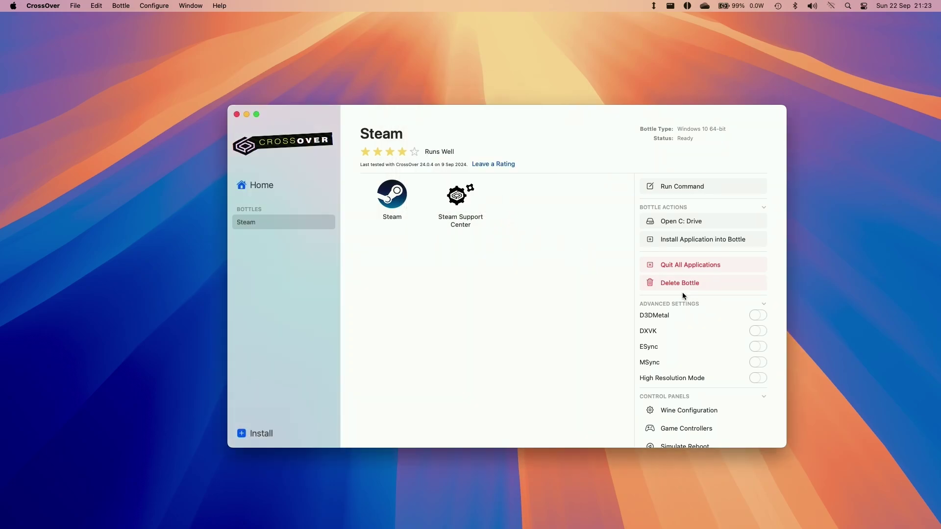
pyautogui.click(762, 364)
pyautogui.click(509, 328)
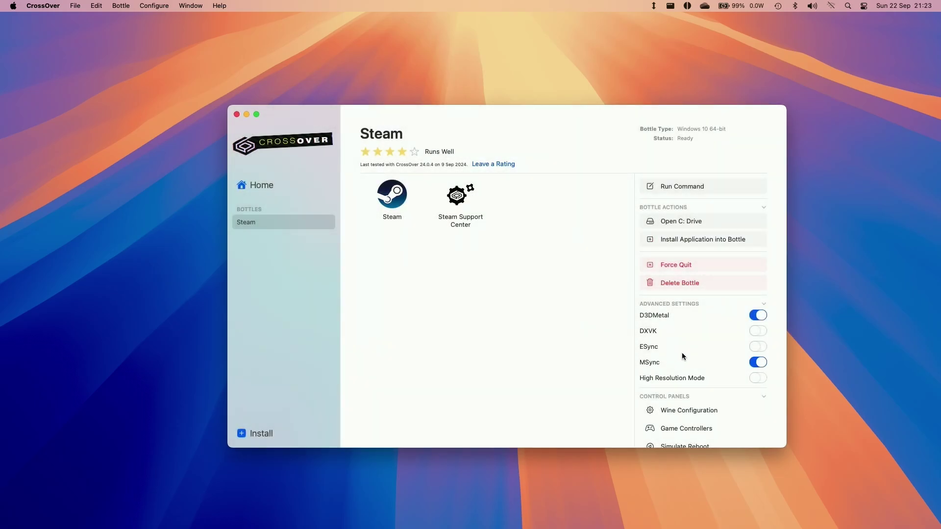
# Launch Steam from its CrossOver bottle and open the game library
pyautogui.doubleClick(408, 220)
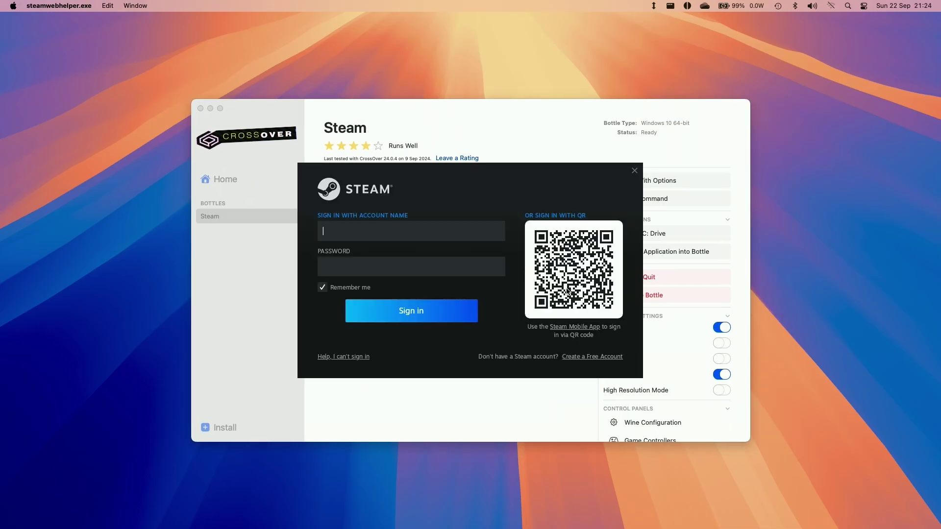
pyautogui.moveTo(252, 104)
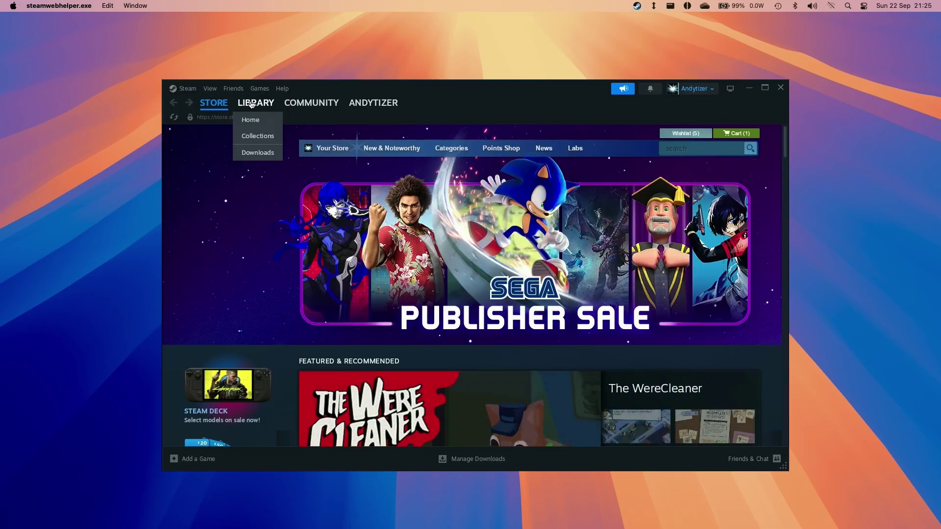
pyautogui.click(252, 104)
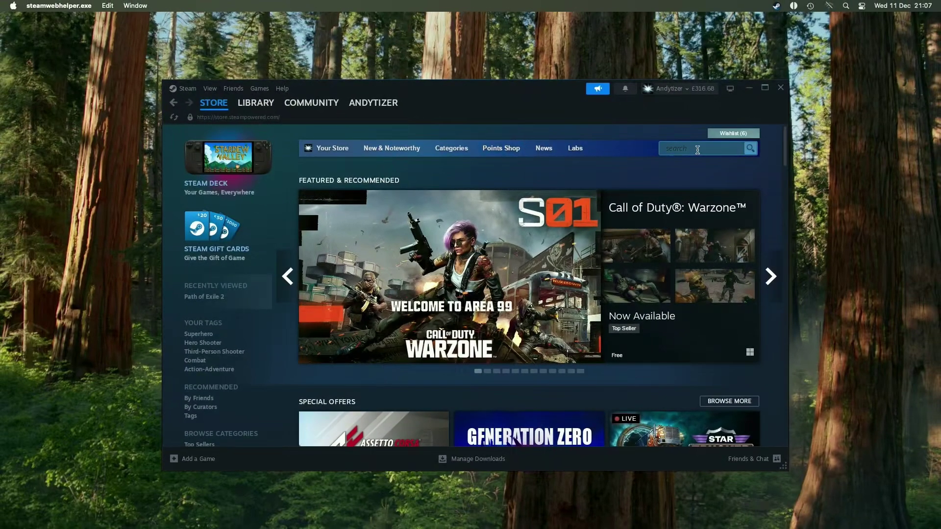
# Search the Steam store for "path" and open the Path of Exile 2 store page
pyautogui.click(697, 149)
pyautogui.write('ps')
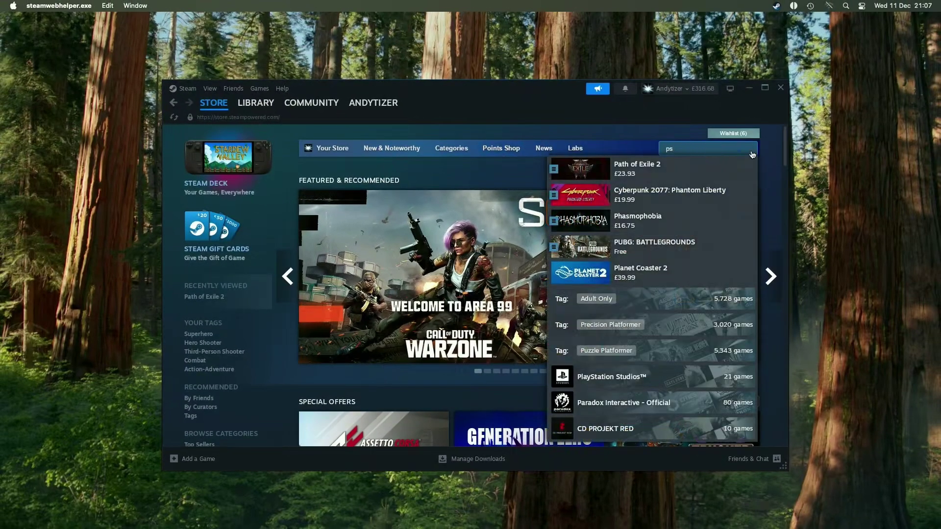
pyautogui.press('BackSpace')
pyautogui.write('ath')
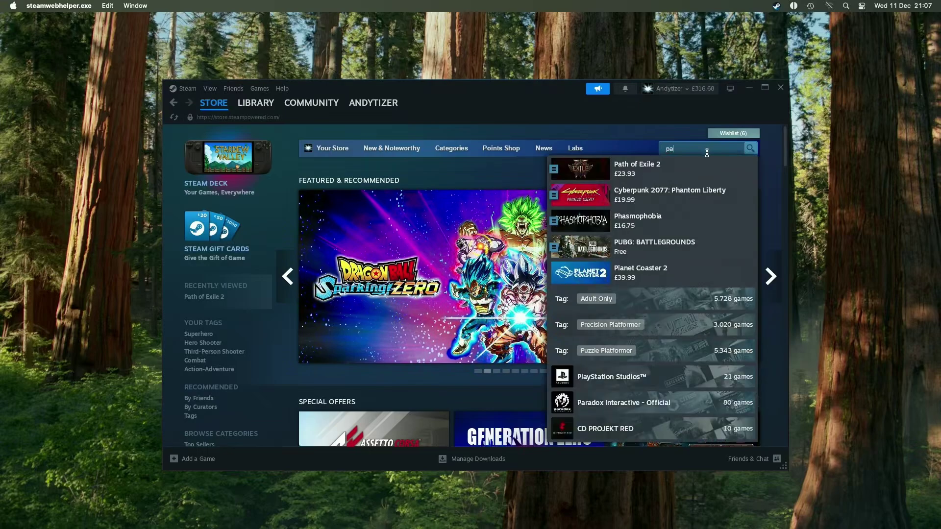
pyautogui.click(657, 176)
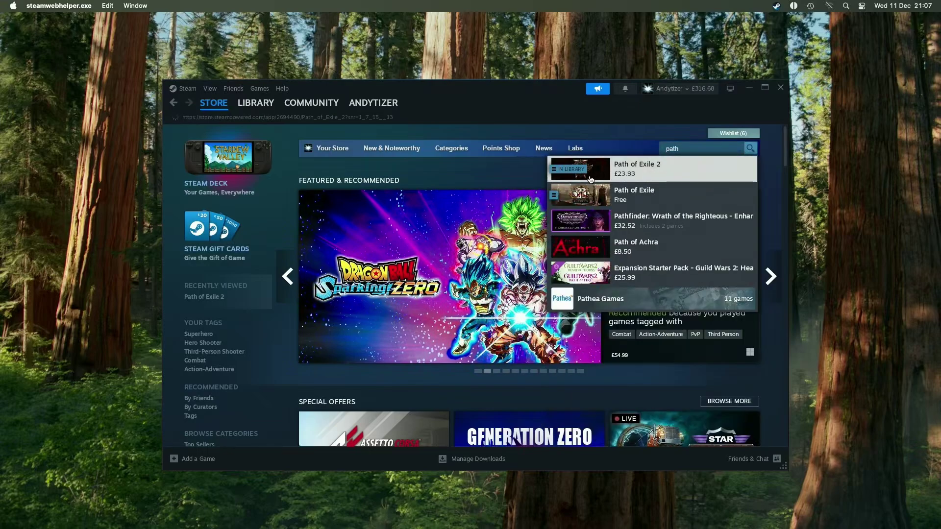
# Examine the early access information and purchase options on the Path of Exile 2 store page
pyautogui.scroll(-1, 530, 269)
pyautogui.scroll(-6, 529, 269)
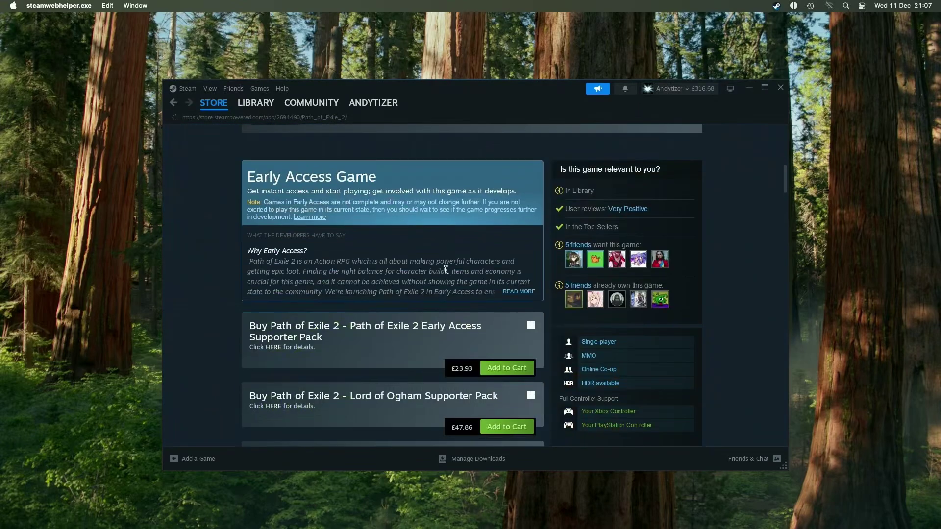
pyautogui.moveTo(416, 338)
pyautogui.mouseDown()
pyautogui.moveTo(423, 326)
pyautogui.moveTo(413, 324)
pyautogui.moveTo(421, 326)
pyautogui.mouseUp()
pyautogui.click(446, 322)
pyautogui.click(422, 326)
pyautogui.click(413, 324)
pyautogui.click(420, 326)
pyautogui.scroll(8, 432, 329)
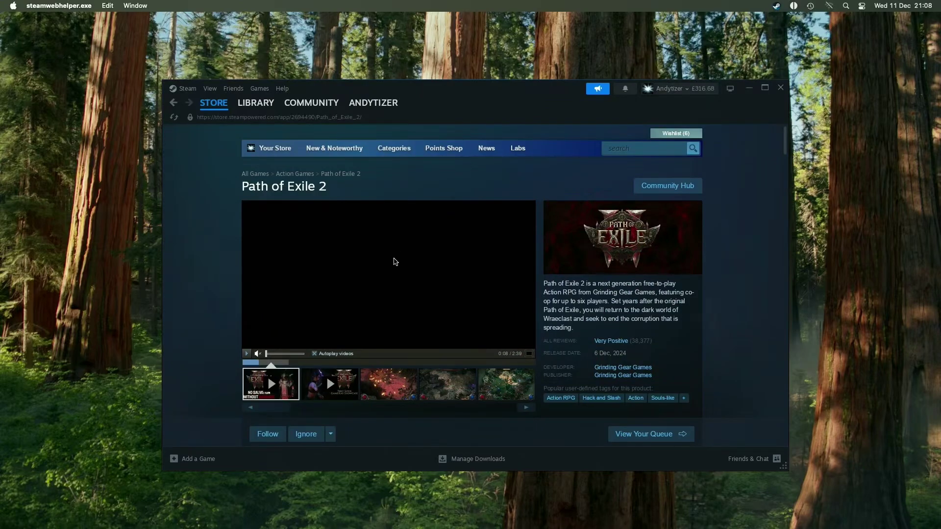
pyautogui.click(260, 105)
pyautogui.scroll(-6, 460, 273)
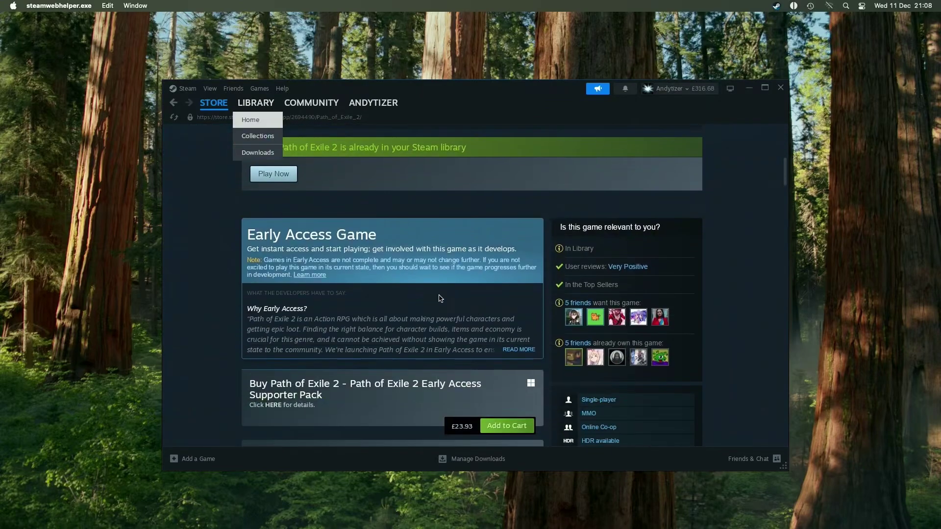
pyautogui.click(273, 174)
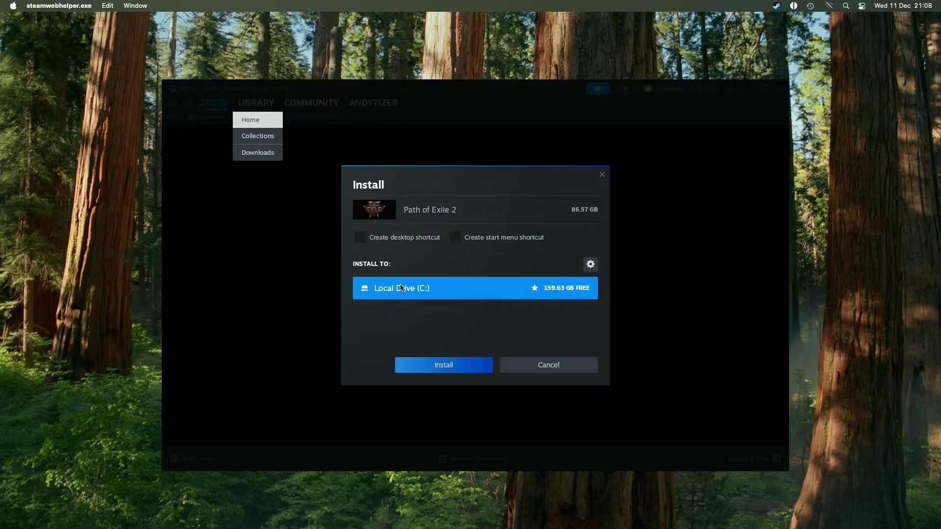
pyautogui.click(523, 364)
# Go to the library home, filter the games by "pat", and open the Path of Exile 2 page
pyautogui.click(269, 119)
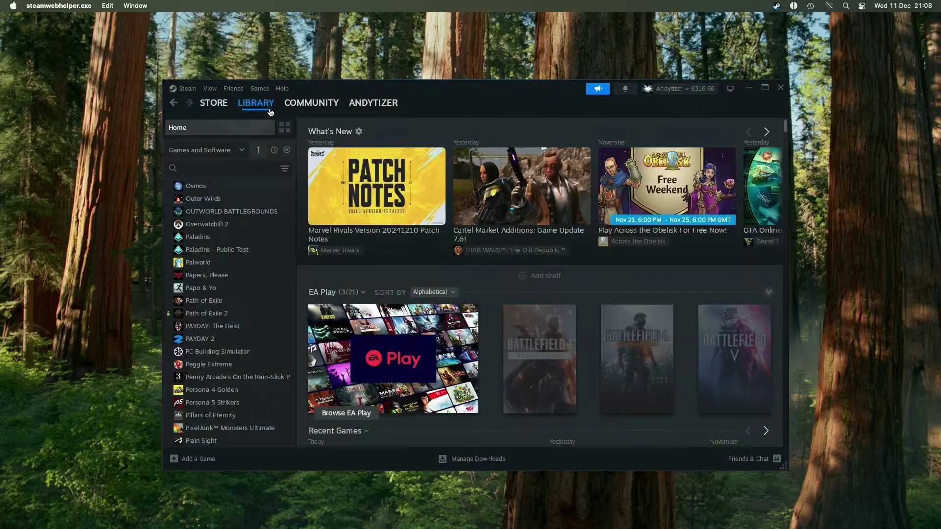
pyautogui.click(236, 169)
pyautogui.write('po')
pyautogui.press('BackSpace')
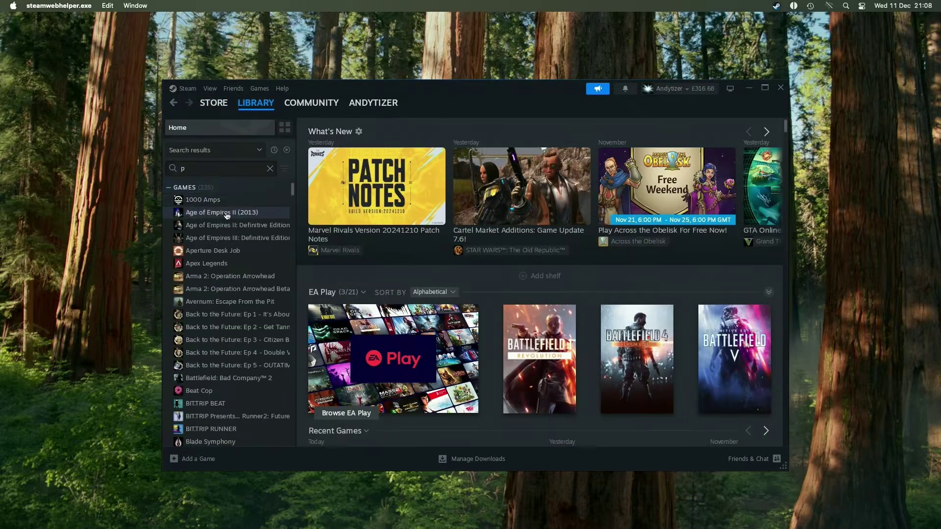
pyautogui.write('at')
pyautogui.click(195, 225)
# Install Path of Exile 2 to Local Drive (C:) and show its progress in the download manager
pyautogui.click(365, 298)
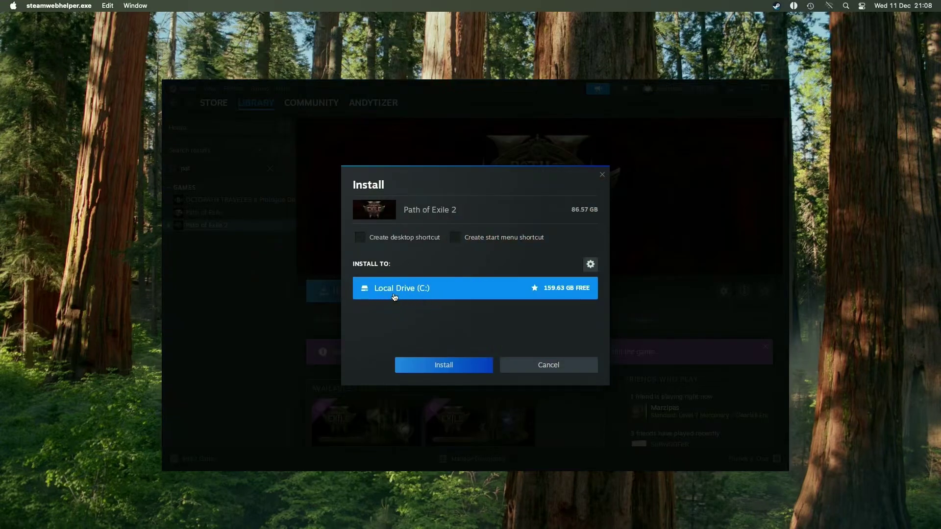
pyautogui.click(420, 369)
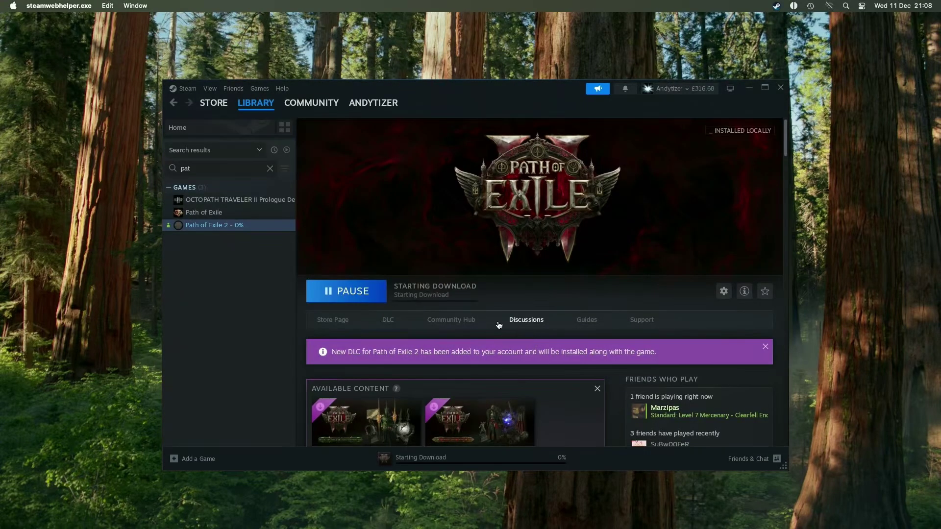
pyautogui.click(451, 459)
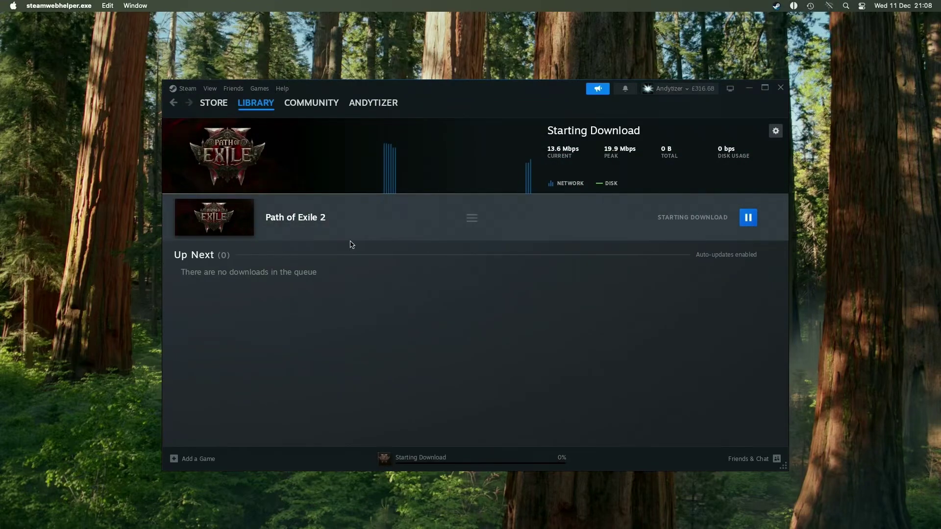
# Return from the downloads to the library and open the Path of Exile 2 game page
pyautogui.moveTo(251, 104)
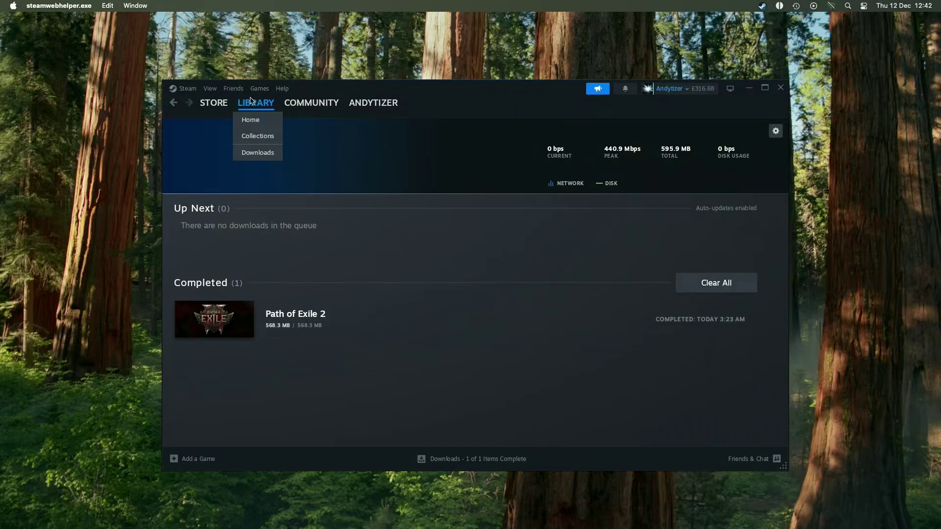
pyautogui.click(251, 100)
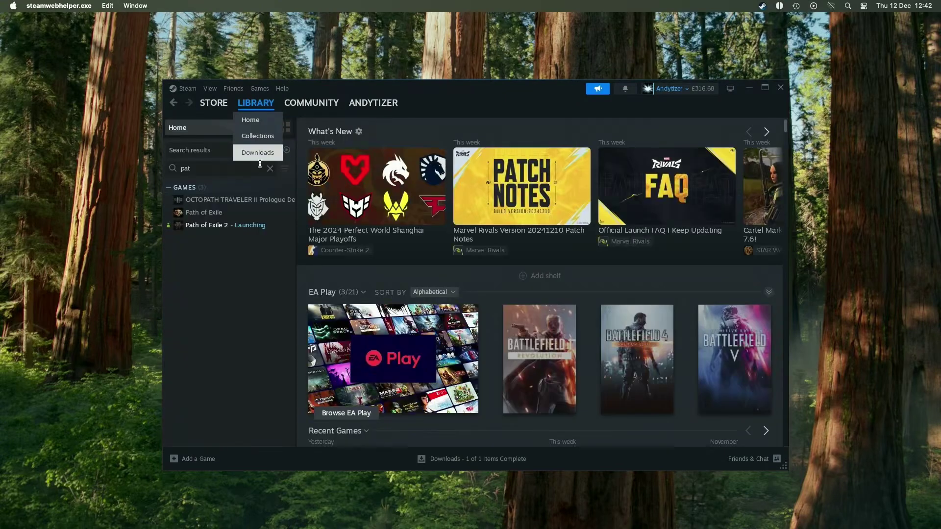
pyautogui.click(243, 229)
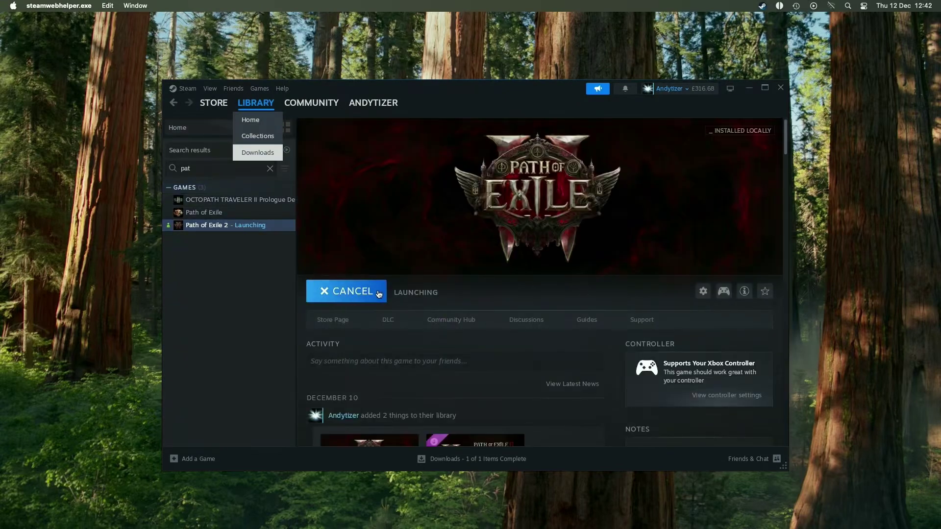
pyautogui.click(250, 120)
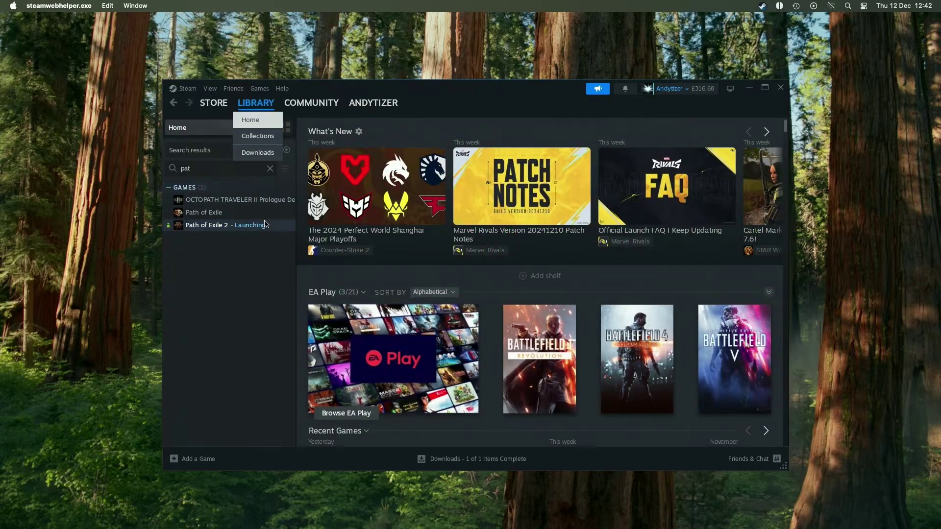
pyautogui.click(245, 225)
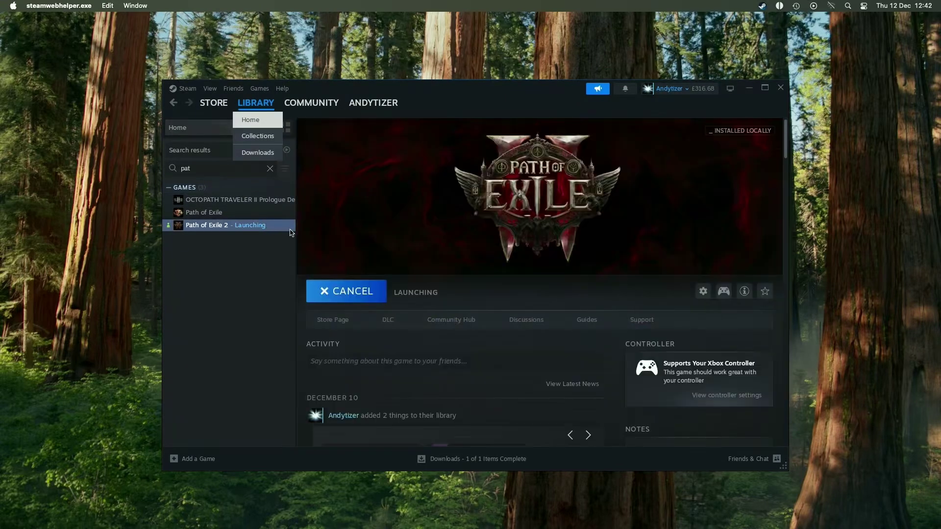
# Go to the library home and reopen the Path of Exile 2 game page
pyautogui.click(251, 120)
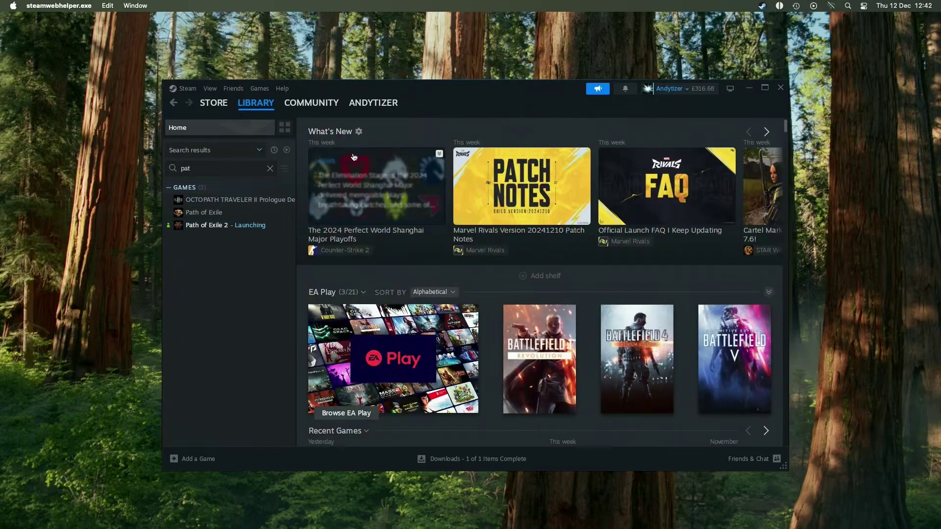
pyautogui.click(242, 226)
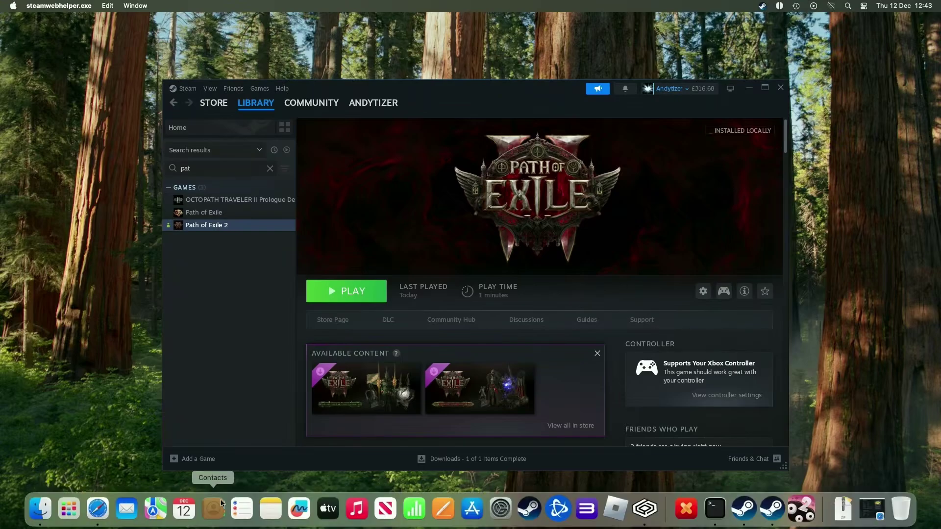
# Switch to Finder and open the Path of Exile 2 folder in My Games, inside Documents
pyautogui.moveTo(70, 527)
pyautogui.click(40, 510)
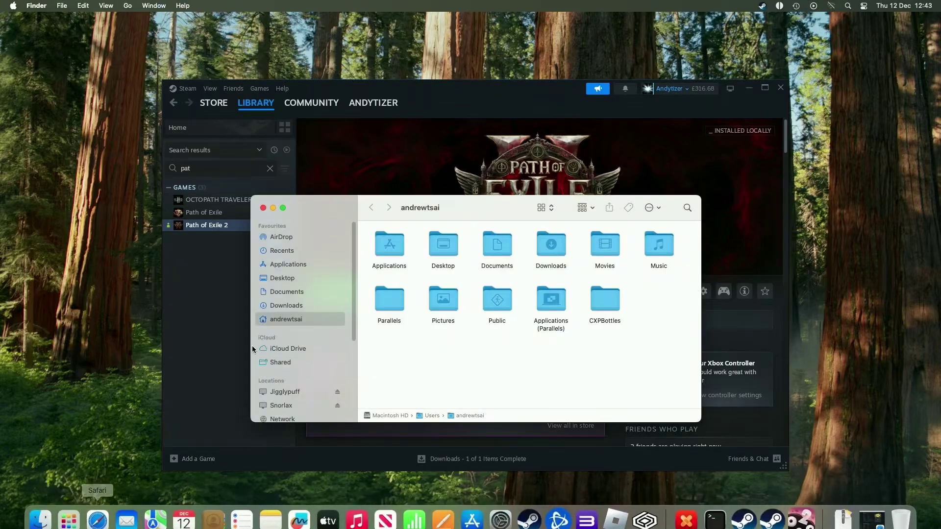
pyautogui.click(296, 302)
pyautogui.click(293, 292)
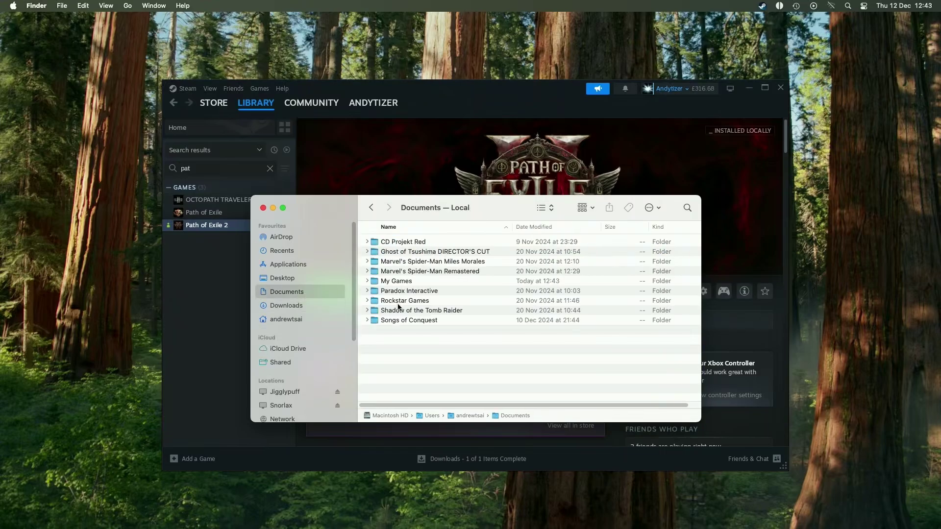
pyautogui.click(363, 280)
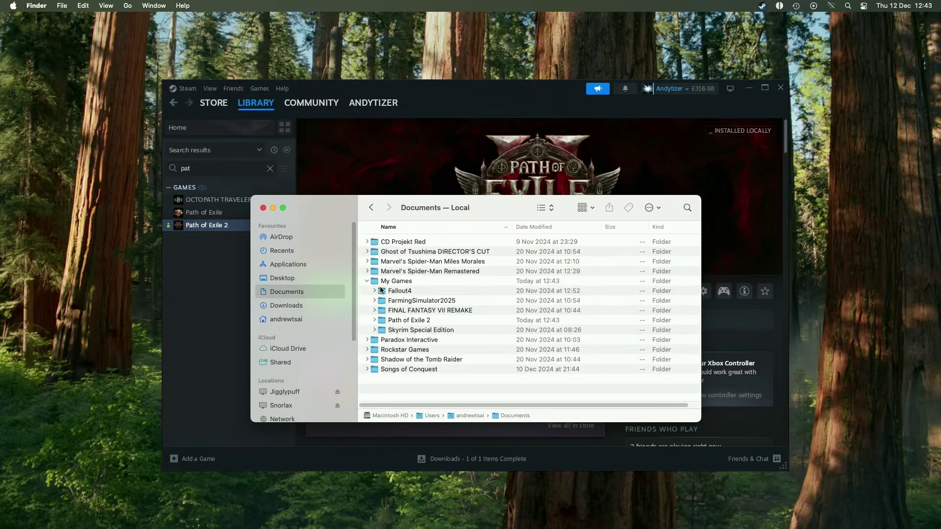
pyautogui.click(408, 323)
pyautogui.doubleClick(400, 323)
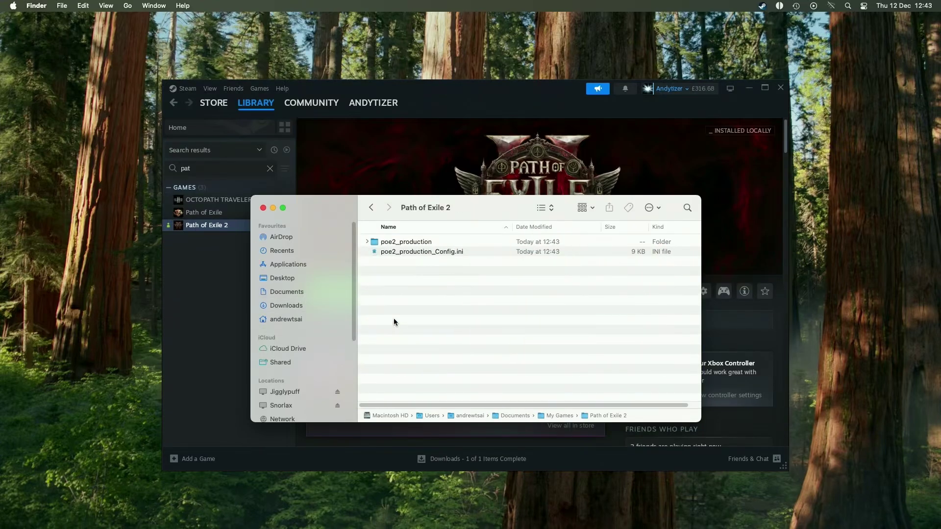
# Open poe2_production_Config.ini in TextEdit by choosing it as another application for the file
pyautogui.click(375, 254)
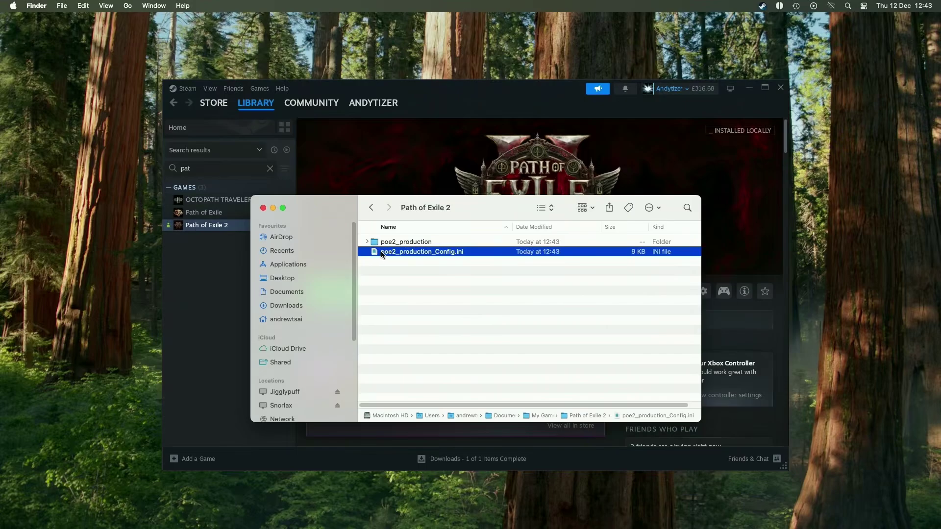
pyautogui.rightClick(380, 253)
pyautogui.moveTo(421, 268)
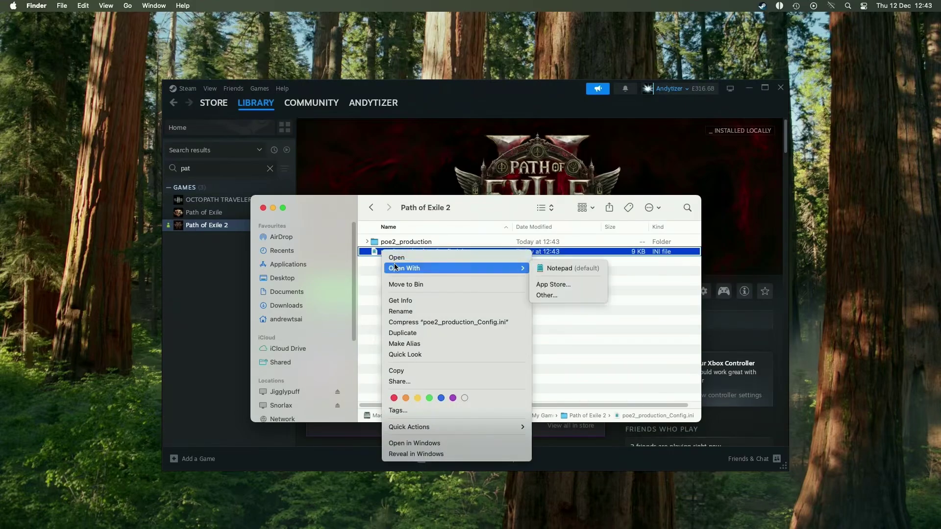
pyautogui.click(545, 294)
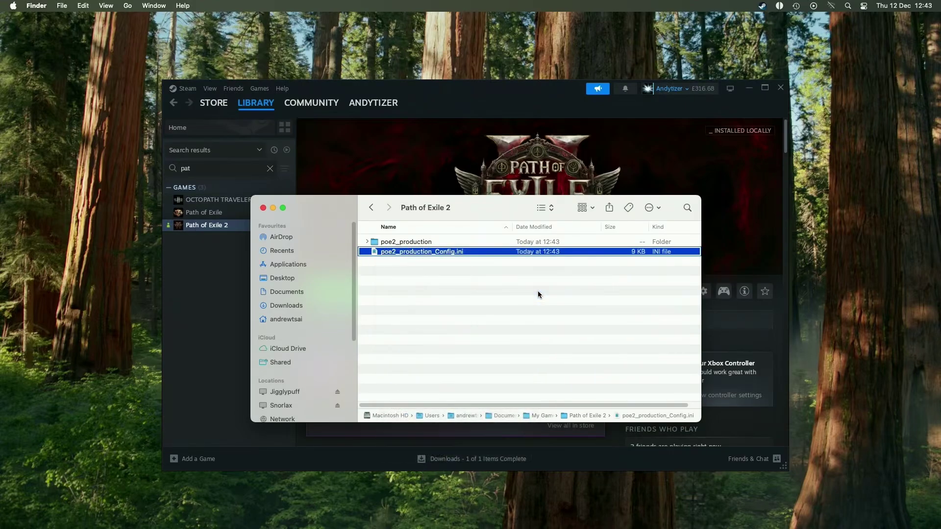
pyautogui.scroll(-10, 479, 312)
pyautogui.click(408, 282)
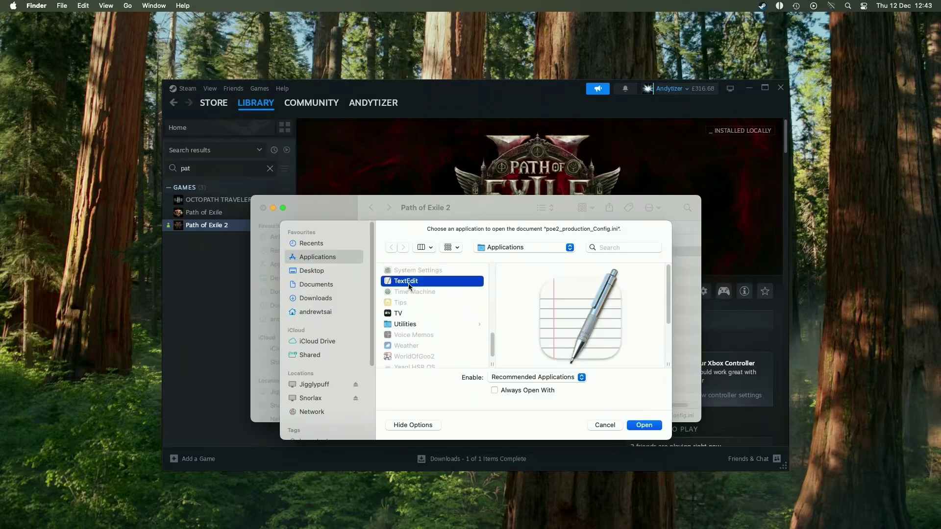
pyautogui.click(644, 425)
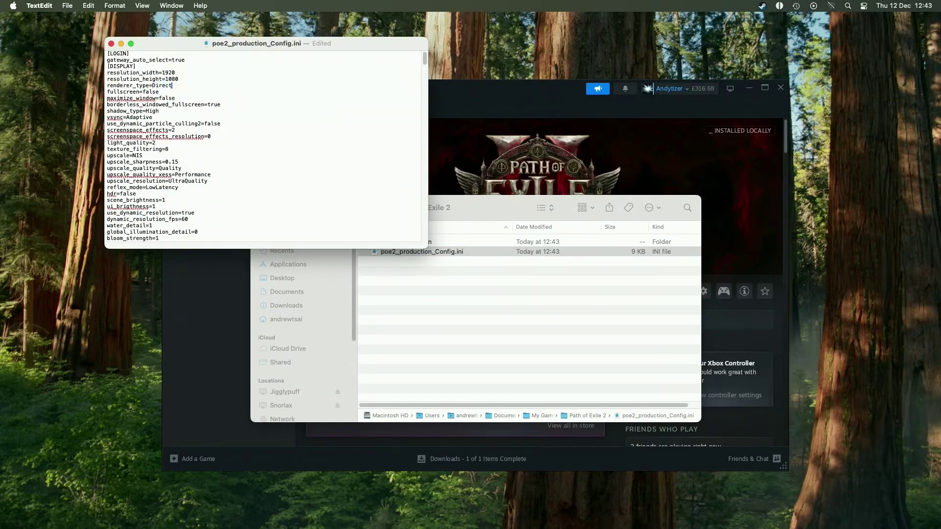
# Set renderer_type to DirectX12 in the [DISPLAY] section and save the configuration file
pyautogui.click(68, 5)
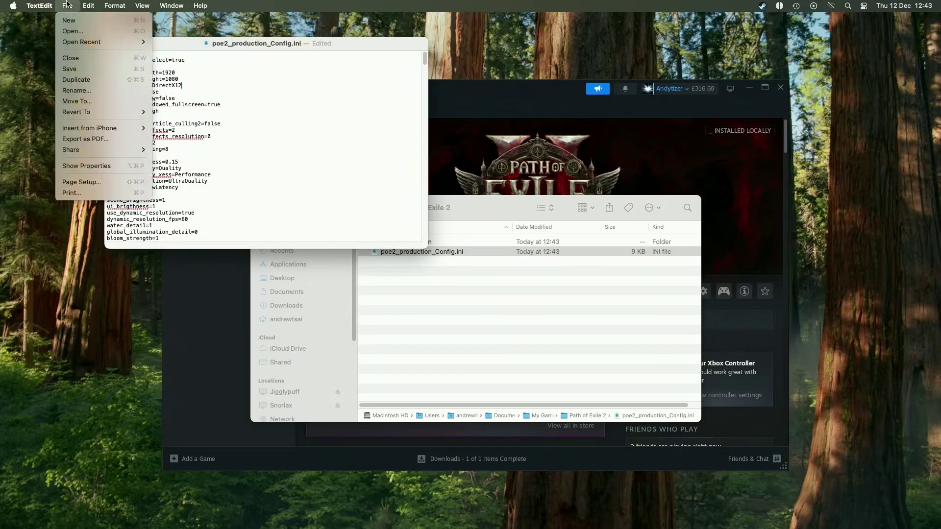
pyautogui.click(76, 69)
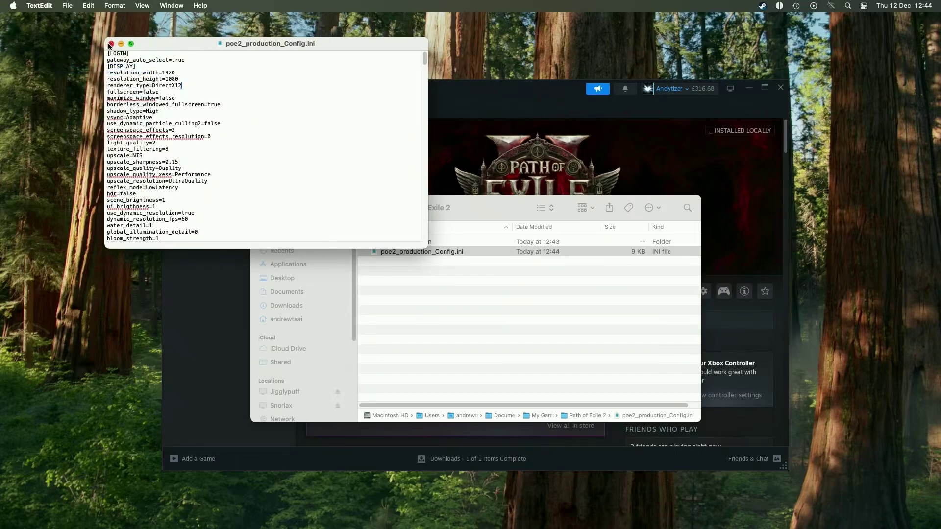
# Close the configuration file and its Finder folder, and launch Path of Exile 2 from Steam
pyautogui.click(111, 44)
pyautogui.click(263, 208)
pyautogui.click(356, 286)
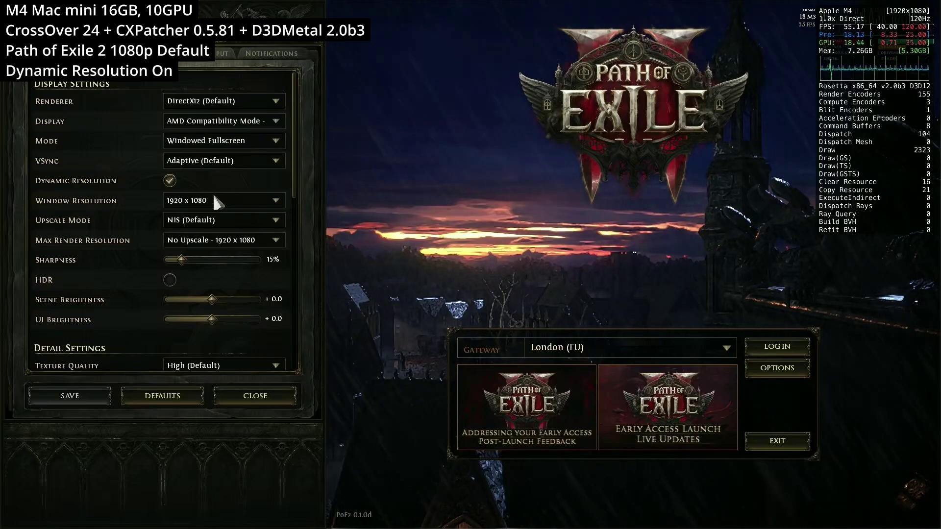
# Examine the display, detail and advanced graphics settings in the game options, including the available texture quality levels
pyautogui.scroll(-4, 234, 246)
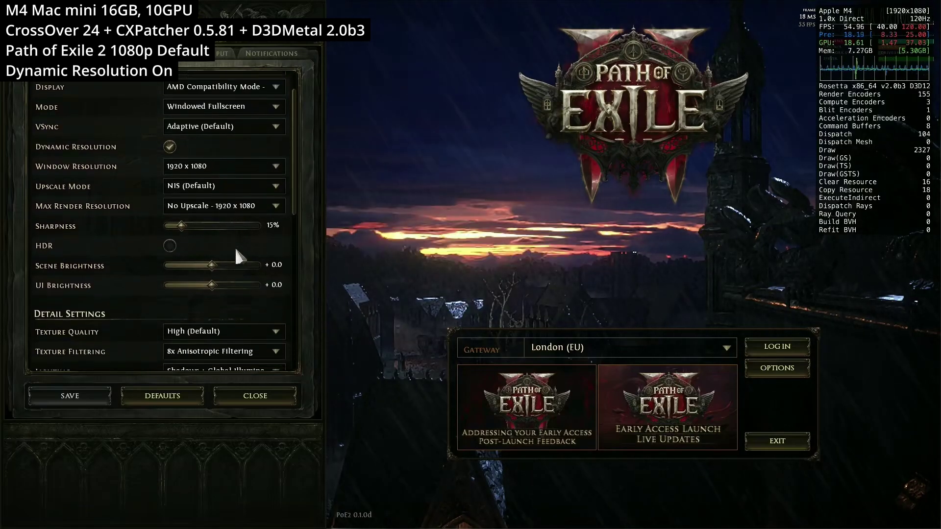
pyautogui.click(227, 282)
pyautogui.click(210, 282)
pyautogui.scroll(-6, 183, 281)
pyautogui.scroll(-9, 181, 282)
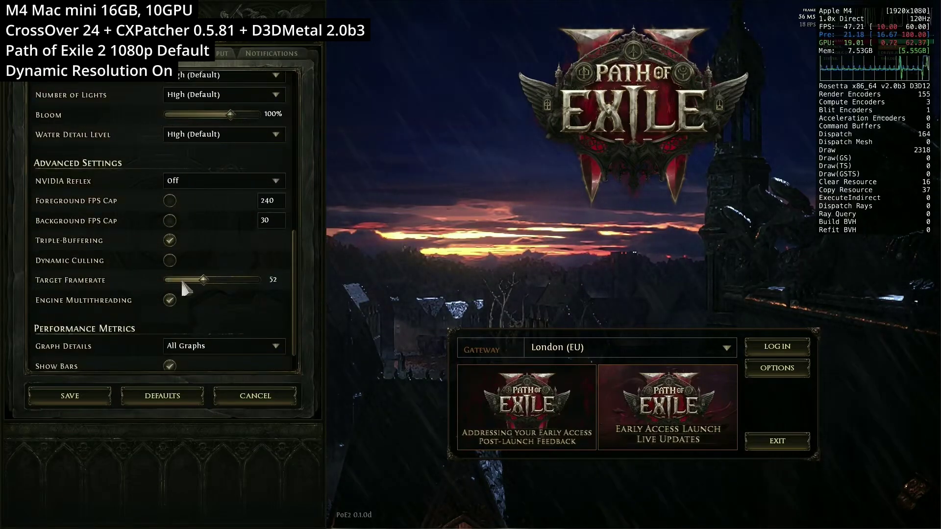
pyautogui.scroll(5, 181, 266)
pyautogui.scroll(5, 182, 271)
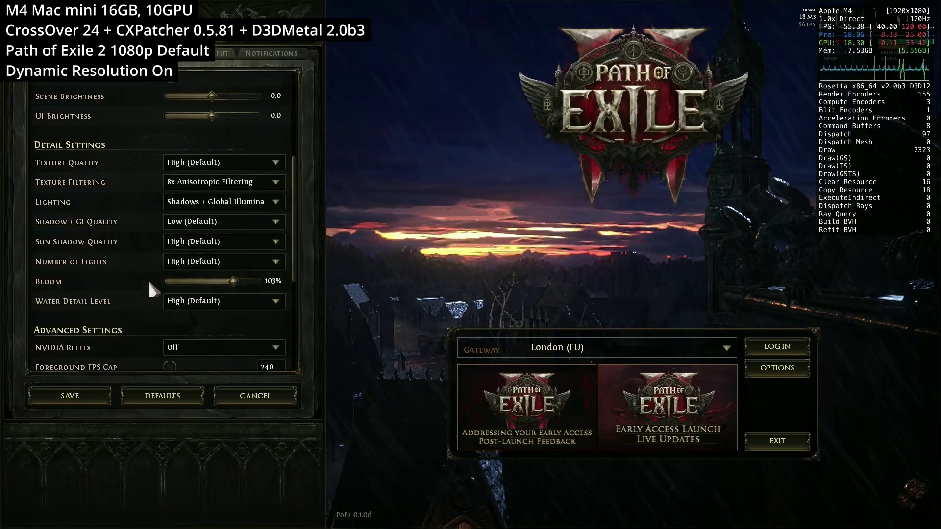
pyautogui.scroll(3, 195, 211)
pyautogui.click(195, 207)
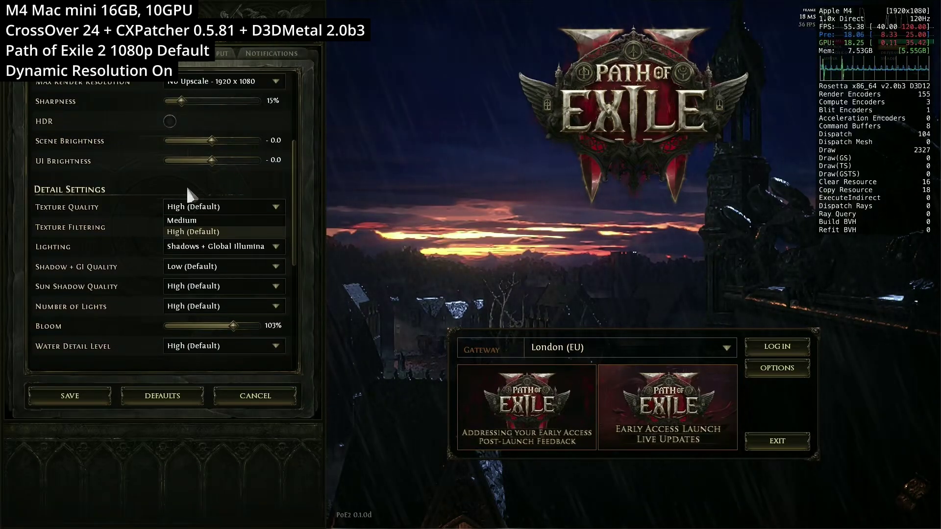
pyautogui.click(187, 186)
pyautogui.scroll(8, 154, 145)
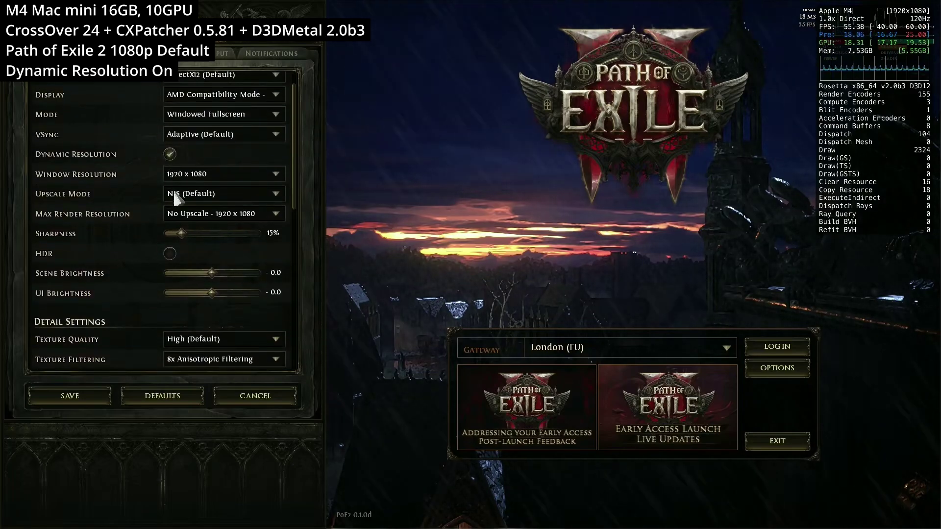
pyautogui.scroll(2, 169, 166)
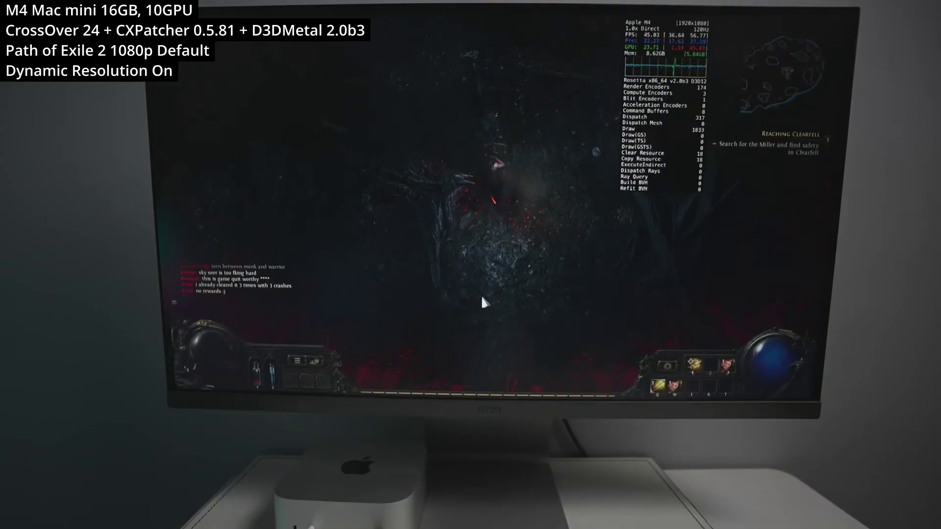
pyautogui.press('1')
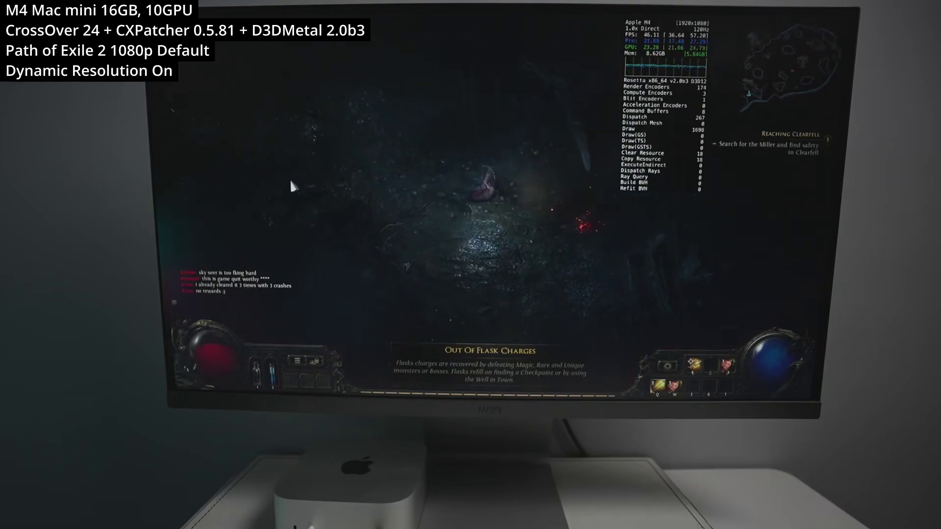
pyautogui.moveTo(290, 181)
pyautogui.mouseDown()
pyautogui.moveTo(334, 145)
pyautogui.moveTo(570, 131)
pyautogui.moveTo(654, 173)
pyautogui.moveTo(621, 220)
pyautogui.moveTo(616, 279)
pyautogui.moveTo(548, 317)
pyautogui.moveTo(516, 290)
pyautogui.moveTo(527, 223)
pyautogui.moveTo(529, 281)
pyautogui.moveTo(545, 201)
pyautogui.moveTo(425, 122)
pyautogui.moveTo(459, 96)
pyautogui.moveTo(498, 147)
pyautogui.moveTo(530, 155)
pyautogui.moveTo(527, 139)
pyautogui.mouseUp()
pyautogui.press('q')
pyautogui.press('q')
pyautogui.press('q')
pyautogui.press('q')
pyautogui.press('q')
pyautogui.press('q')
pyautogui.press('q')
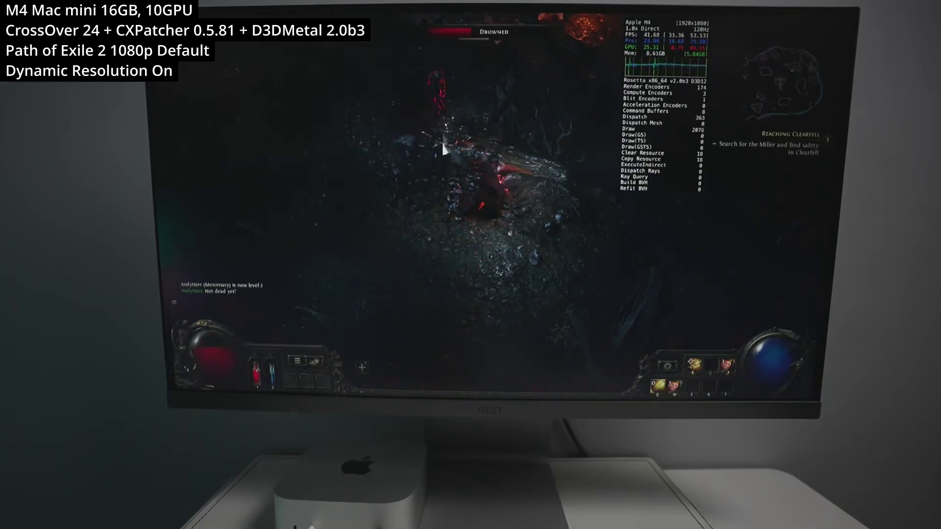
pyautogui.moveTo(480, 246)
pyautogui.mouseDown()
pyautogui.moveTo(493, 254)
pyautogui.moveTo(547, 241)
pyautogui.mouseUp()
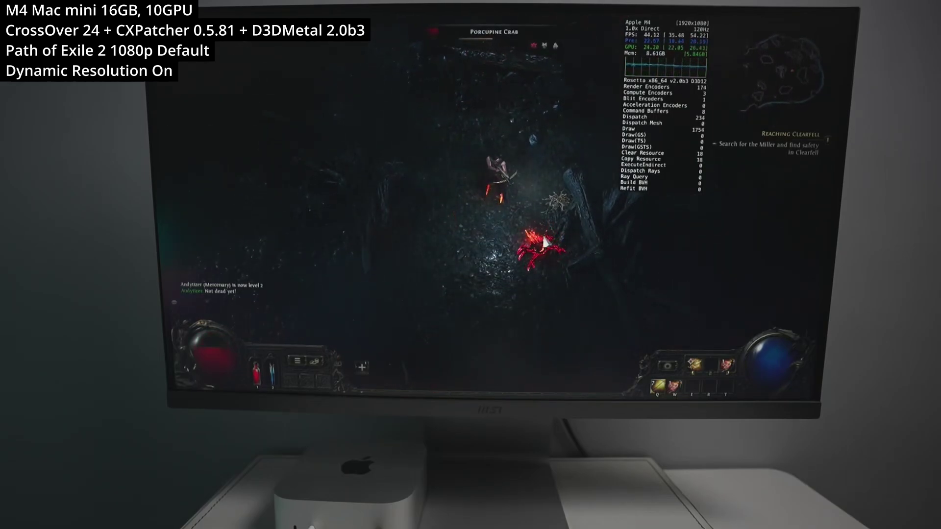
pyautogui.press('q')
pyautogui.press('q')
pyautogui.moveTo(432, 117); pyautogui.dragTo(435, 121)
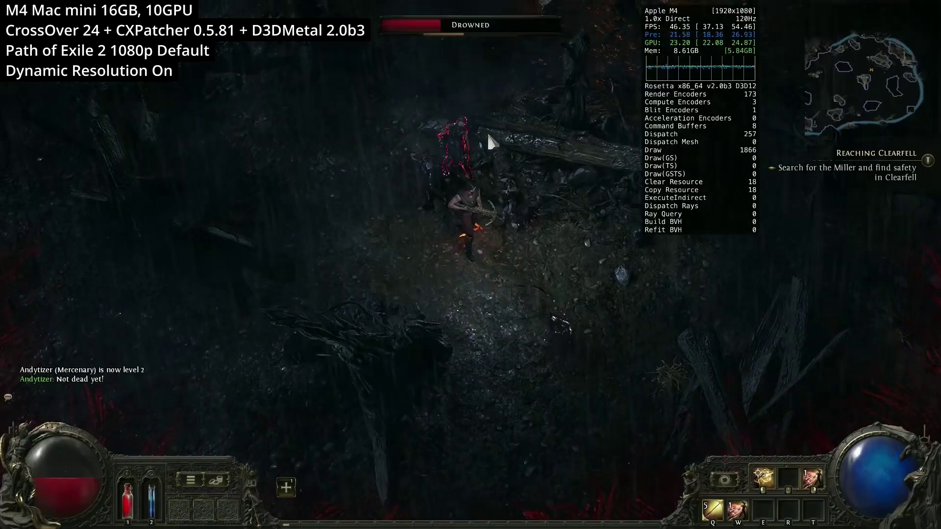
pyautogui.click(486, 130)
pyautogui.click(500, 198)
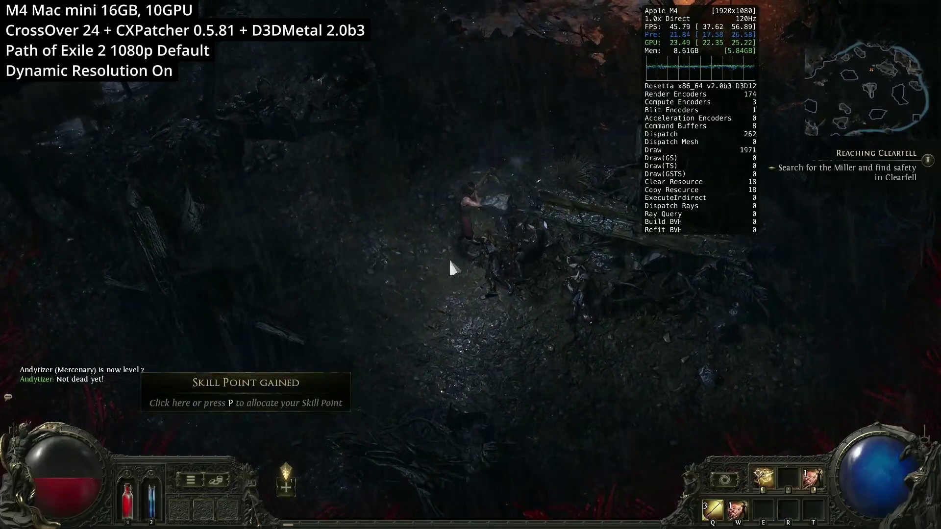
# Open the passive skill tree and examine its layout, returning to the passives at the character's starting point
pyautogui.click(287, 475)
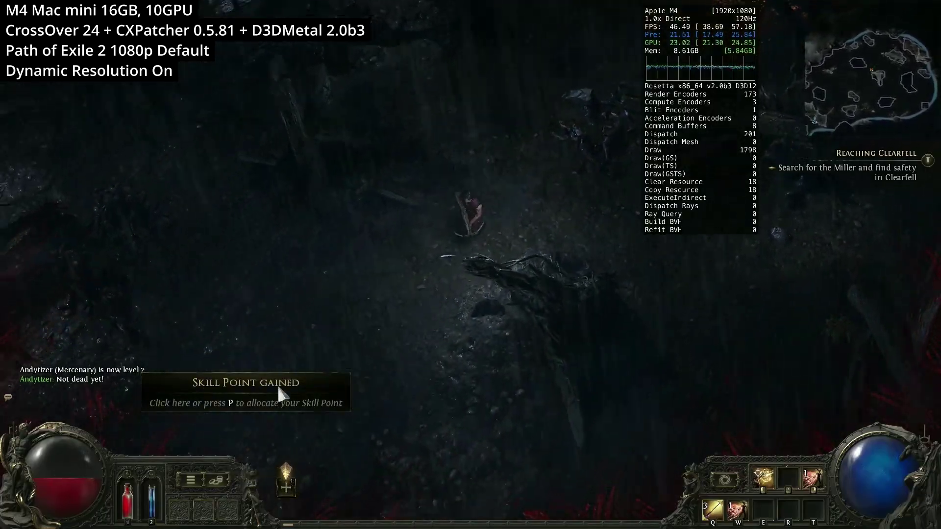
pyautogui.click(294, 481)
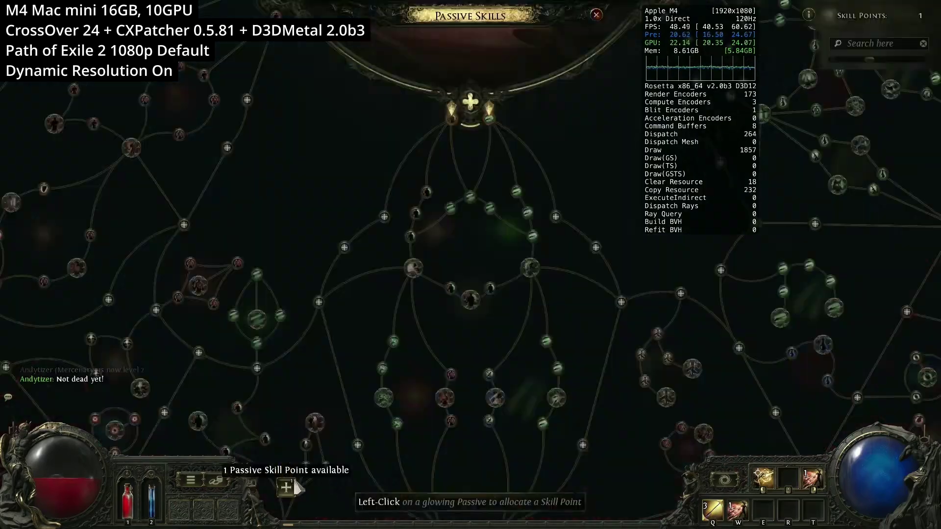
pyautogui.scroll(-3, 496, 122)
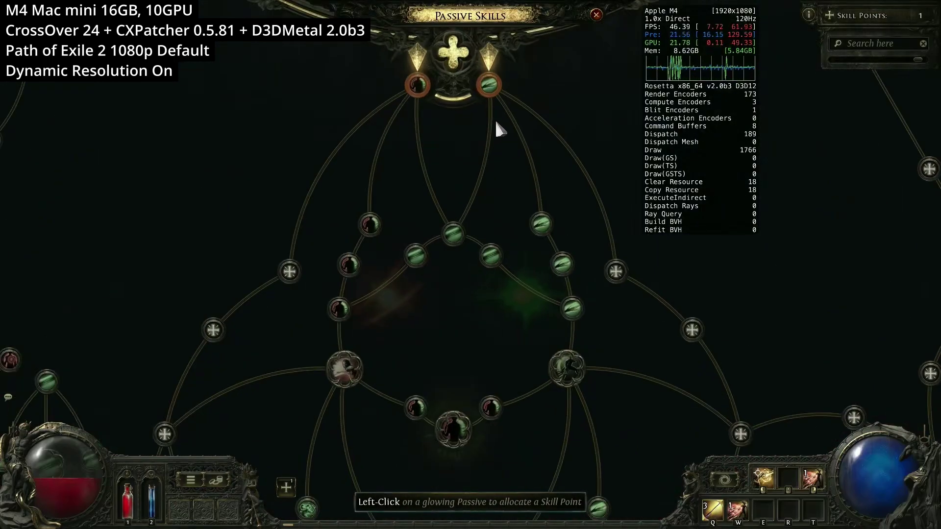
pyautogui.moveTo(547, 245); pyautogui.dragTo(422, 58)
pyautogui.moveTo(414, 297); pyautogui.dragTo(363, 501)
pyautogui.moveTo(466, 269); pyautogui.dragTo(343, 508)
pyautogui.moveTo(385, 421); pyautogui.dragTo(248, 511)
pyautogui.moveTo(303, 388); pyautogui.dragTo(253, 477)
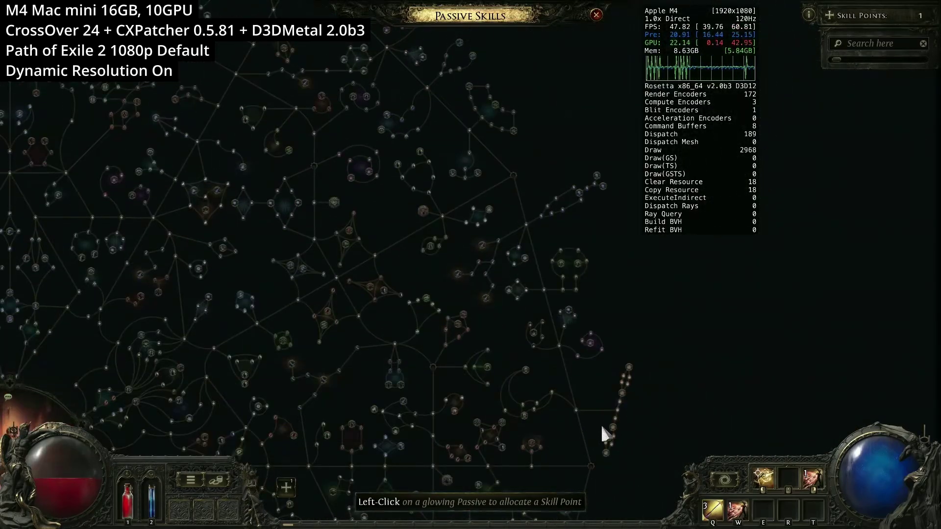
pyautogui.moveTo(301, 428); pyautogui.dragTo(545, 373)
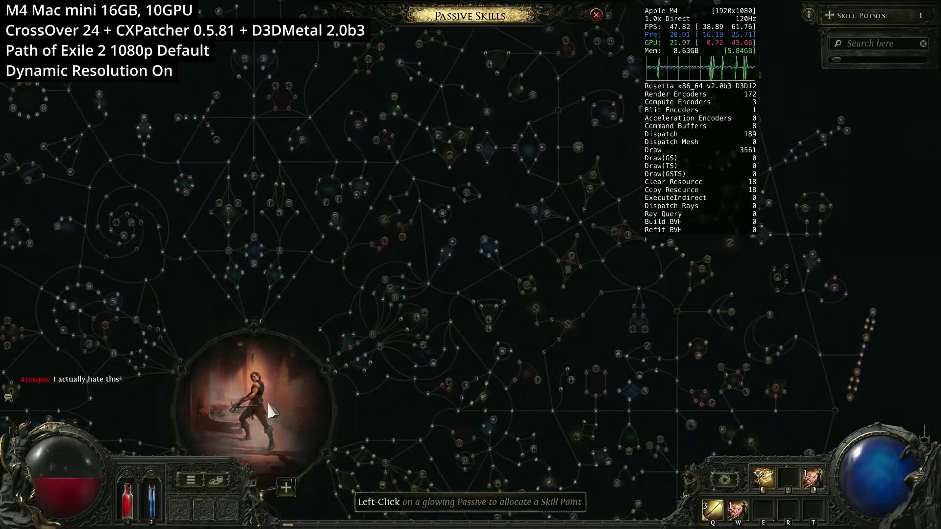
pyautogui.moveTo(268, 404); pyautogui.dragTo(386, 234)
pyautogui.scroll(10, 356, 309)
pyautogui.moveTo(443, 310); pyautogui.dragTo(445, 181)
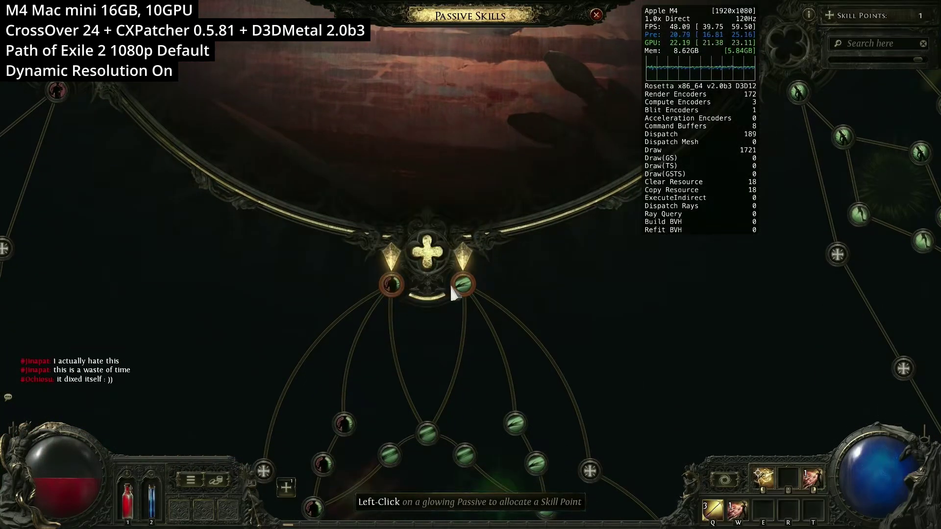
# Allocate the available skill point to the starting Projectile Damage passive, apply it, and close the skill tree
pyautogui.click(462, 285)
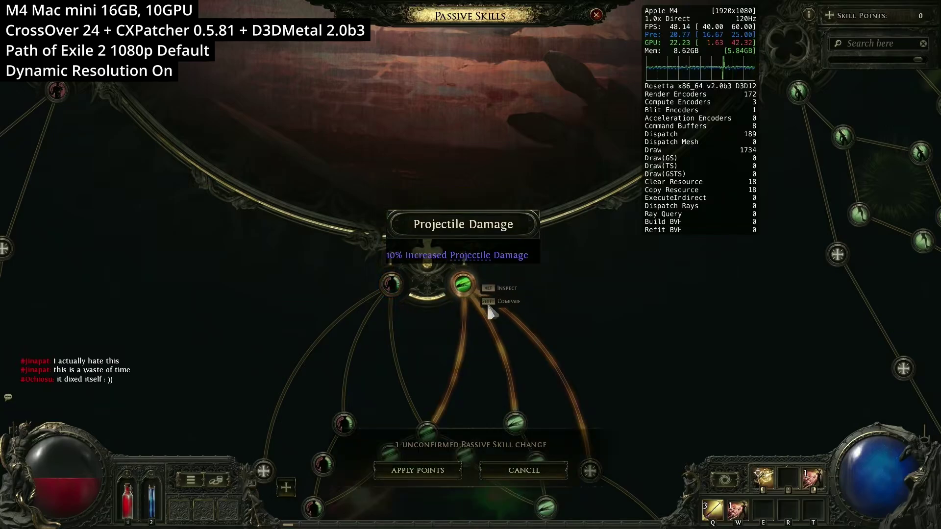
pyautogui.moveTo(617, 347); pyautogui.dragTo(616, 310)
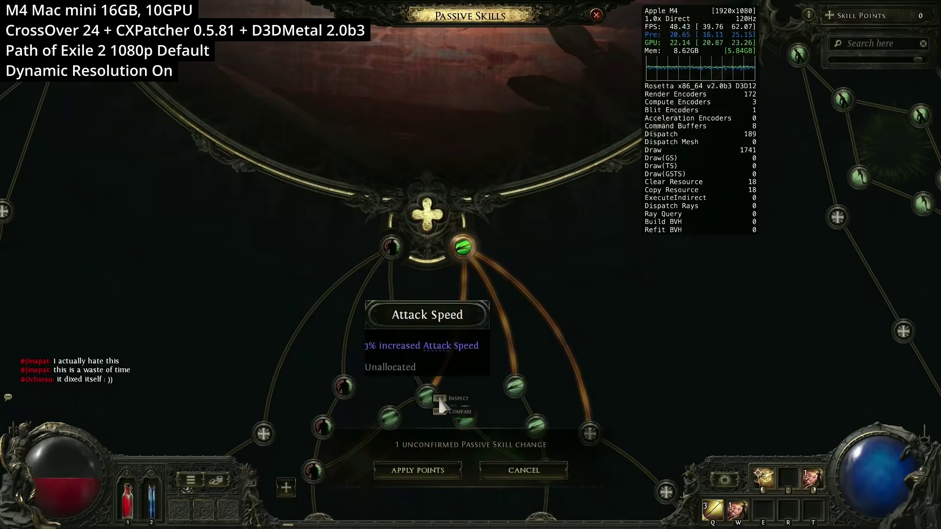
pyautogui.click(439, 470)
pyautogui.scroll(-3, 535, 399)
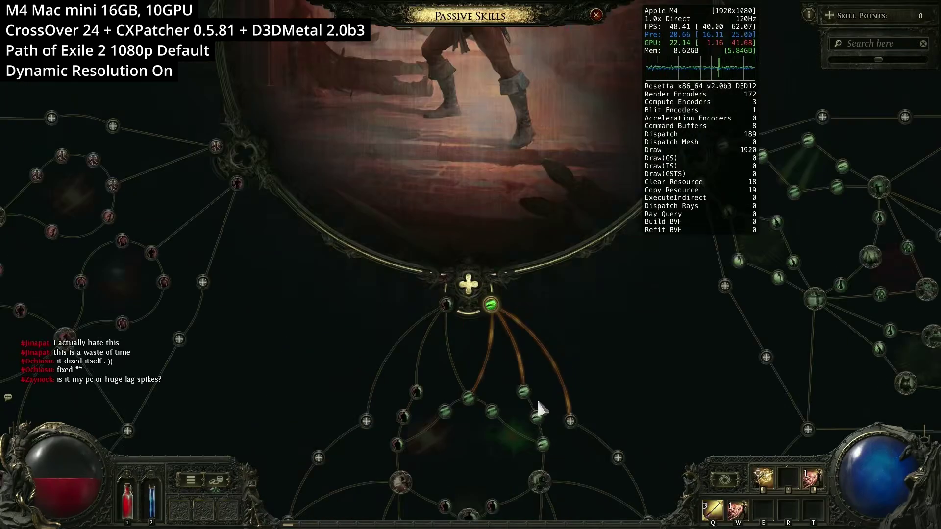
pyautogui.scroll(-4, 539, 402)
pyautogui.press('p')
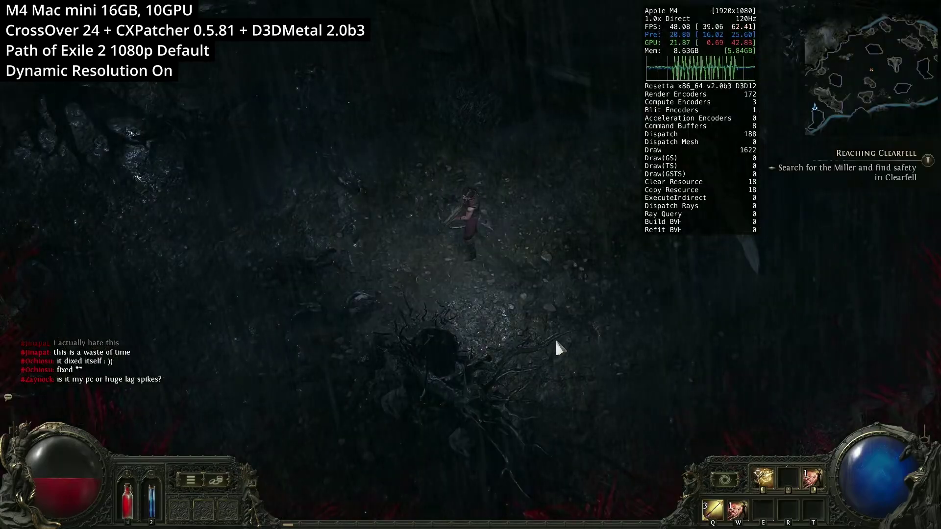
# Fight the monsters near the riverbank with the first ranged skill, restoring health with the life flask
pyautogui.moveTo(583, 250)
pyautogui.mouseDown()
pyautogui.moveTo(586, 241)
pyautogui.moveTo(591, 259)
pyautogui.moveTo(650, 266)
pyautogui.moveTo(662, 248)
pyautogui.moveTo(636, 326)
pyautogui.moveTo(575, 343)
pyautogui.moveTo(364, 302)
pyautogui.mouseUp()
pyautogui.press('q')
pyautogui.press('q')
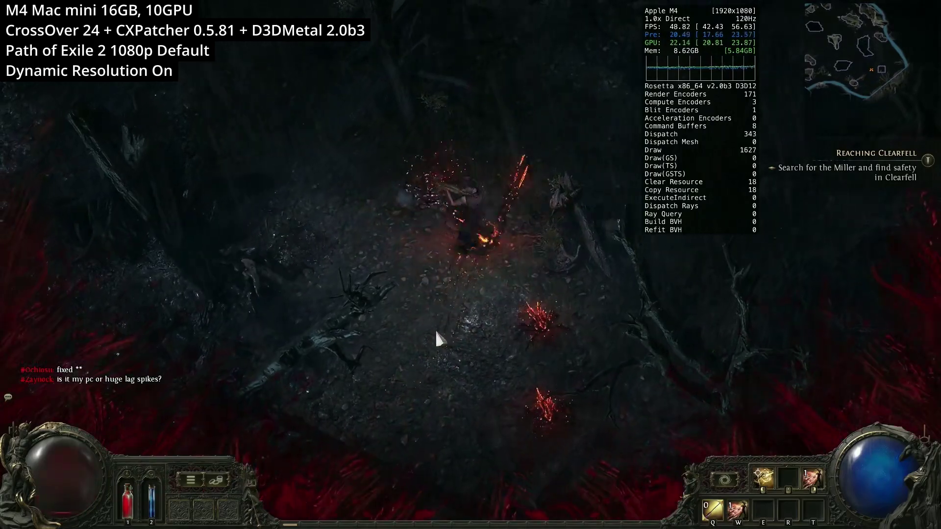
pyautogui.moveTo(434, 328)
pyautogui.mouseDown()
pyautogui.moveTo(332, 154)
pyautogui.moveTo(378, 151)
pyautogui.moveTo(387, 199)
pyautogui.mouseUp()
pyautogui.press('q')
pyautogui.press('1')
pyautogui.press('q')
pyautogui.press('q')
pyautogui.press('q')
pyautogui.press('q')
pyautogui.moveTo(647, 313)
pyautogui.mouseDown()
pyautogui.moveTo(639, 351)
pyautogui.moveTo(611, 359)
pyautogui.mouseUp()
pyautogui.click(542, 344)
pyautogui.moveTo(586, 276)
pyautogui.mouseDown()
pyautogui.moveTo(631, 237)
pyautogui.moveTo(585, 226)
pyautogui.moveTo(606, 277)
pyautogui.moveTo(508, 336)
pyautogui.mouseUp()
pyautogui.press('q')
pyautogui.press('q')
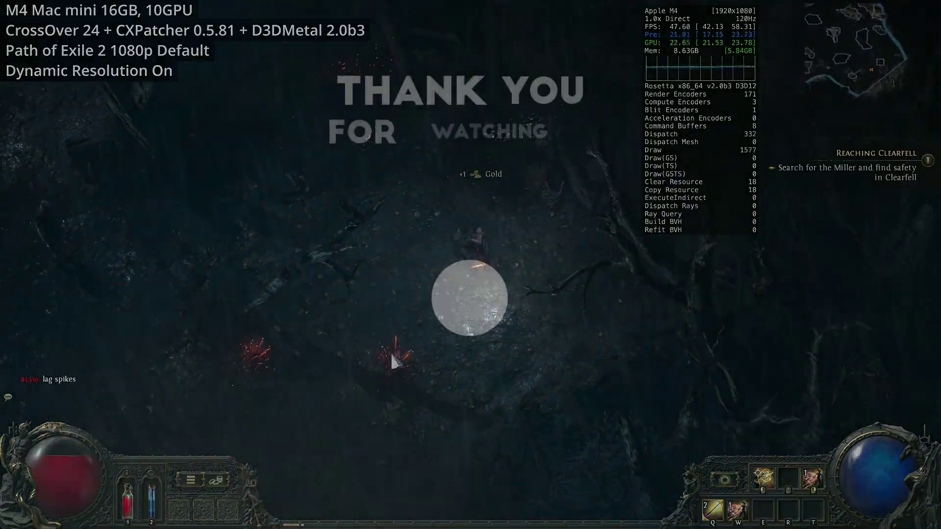